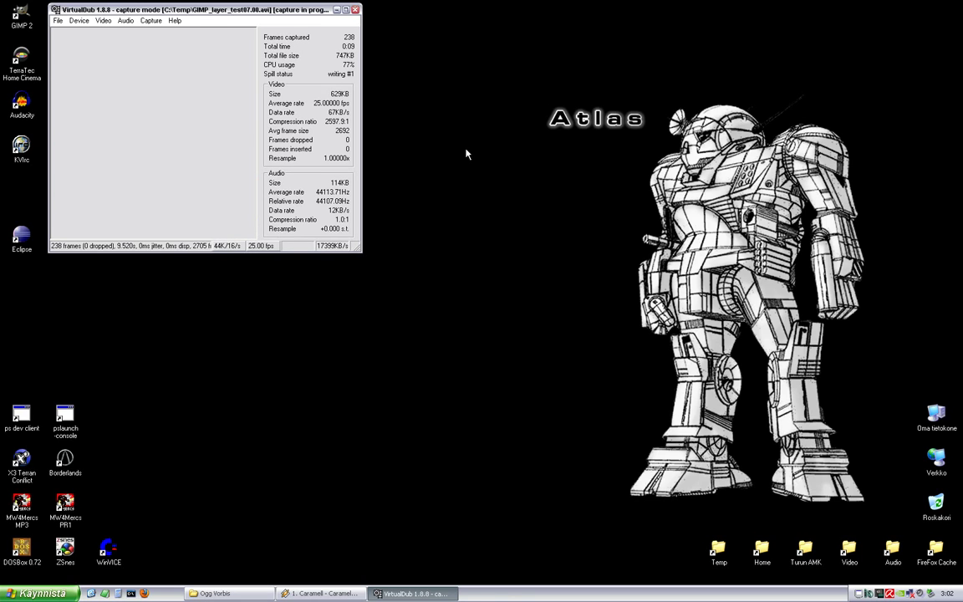
Launch GIMP, minimize the VirtualDub capture window and tuck the empty image window into the screen corner
{"action": "left_click", "coordinate": [26, 23]}
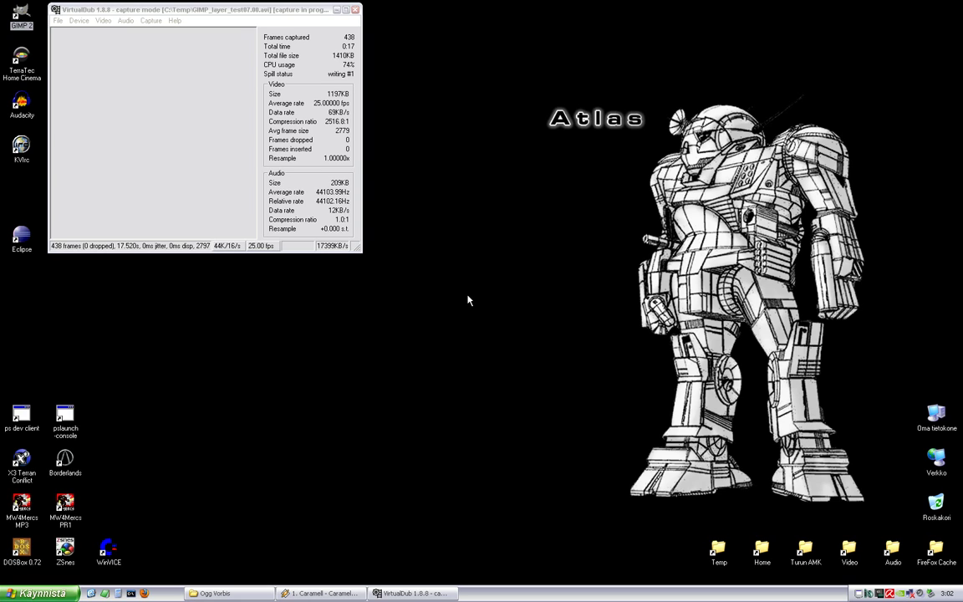
{"action": "key", "text": "Return"}
{"action": "left_click", "coordinate": [336, 9]}
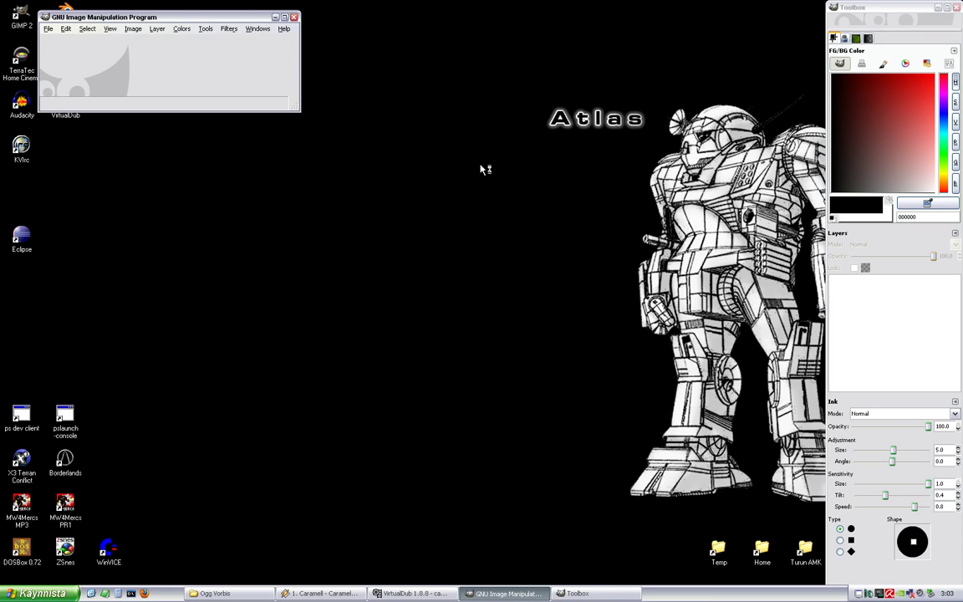
{"action": "left_click_drag", "start_coordinate": [197, 21], "coordinate": [159, 10]}
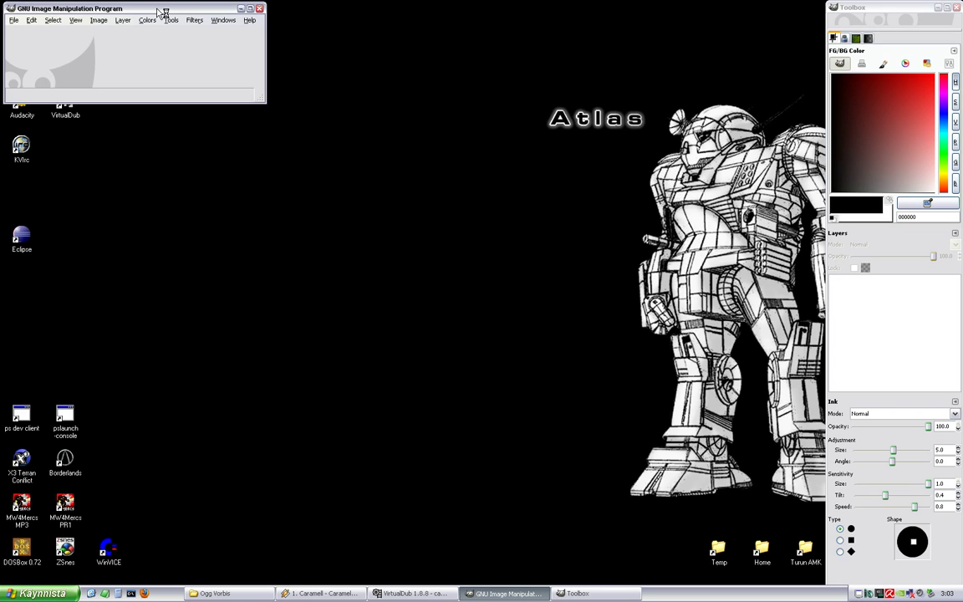
Create a new 1600 × 1200 pixel image and enlarge its window to fill the space beside the toolbox
{"action": "left_click", "coordinate": [13, 20]}
{"action": "left_click", "coordinate": [20, 32]}
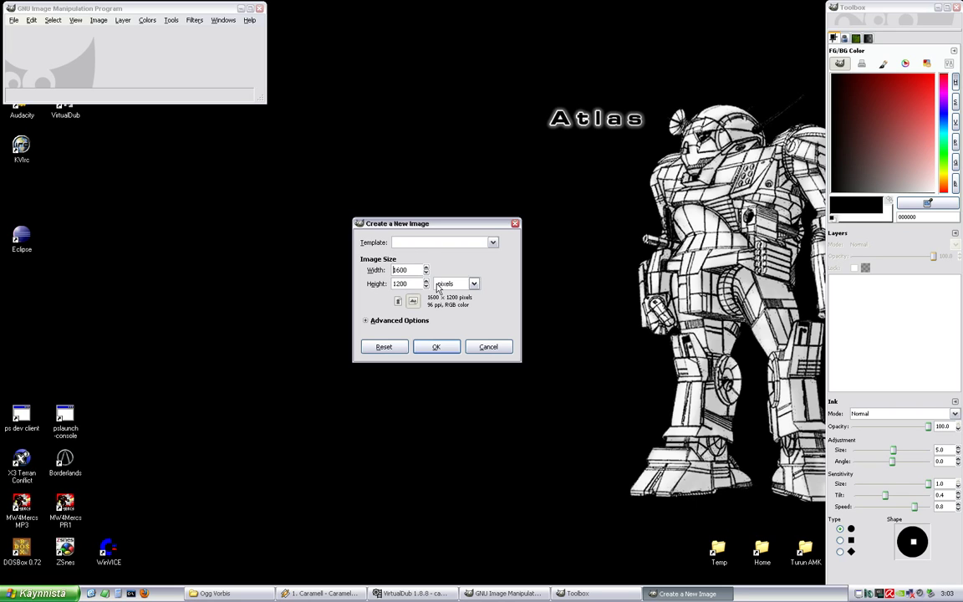
{"action": "left_click", "coordinate": [440, 350]}
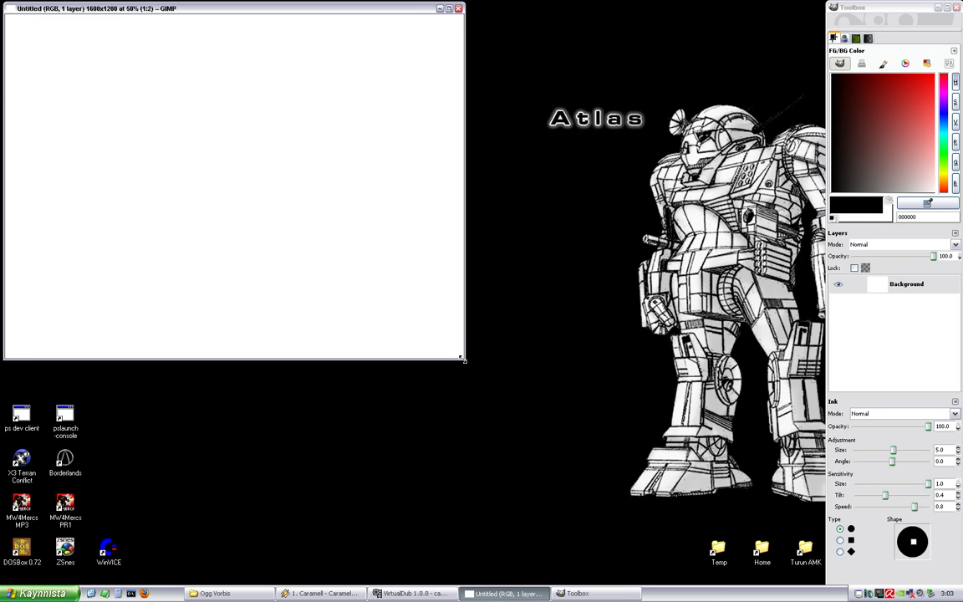
{"action": "left_click_drag", "start_coordinate": [462, 360], "coordinate": [823, 581]}
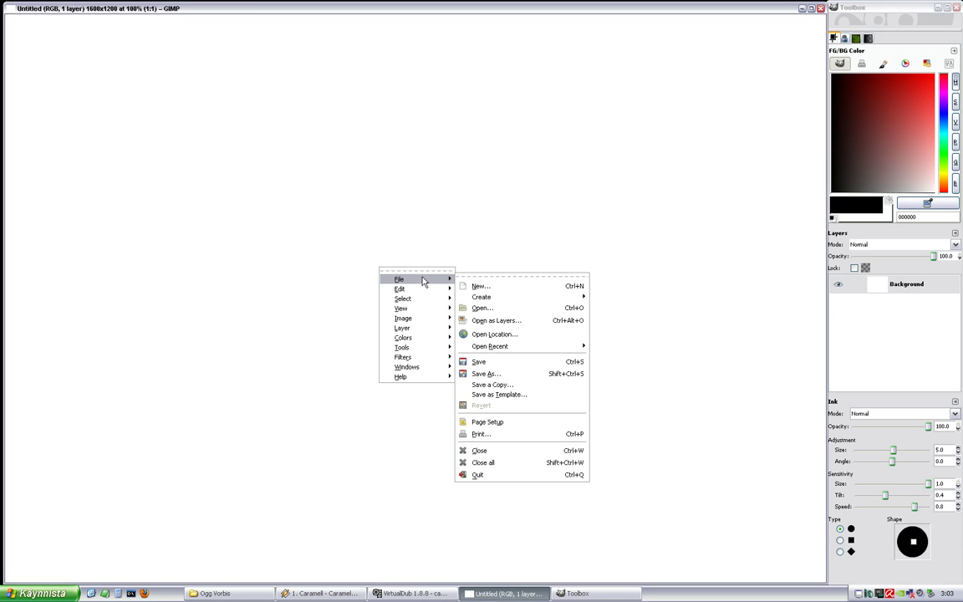
Add a new transparent layer named Drawn above the Background layer
{"action": "mouse_move", "coordinate": [426, 327]}
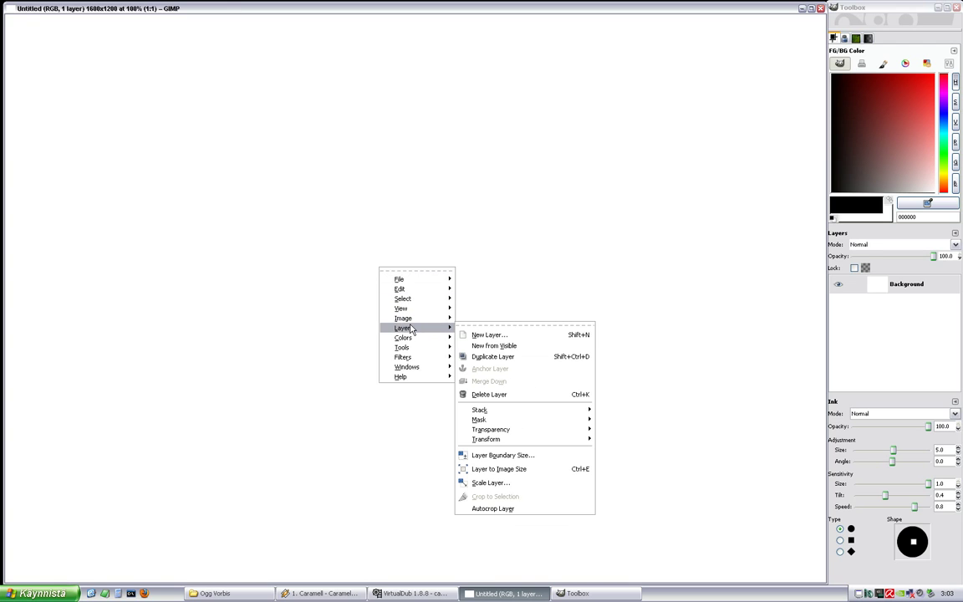
{"action": "left_click", "coordinate": [519, 335]}
{"action": "type", "text": "Drawn"}
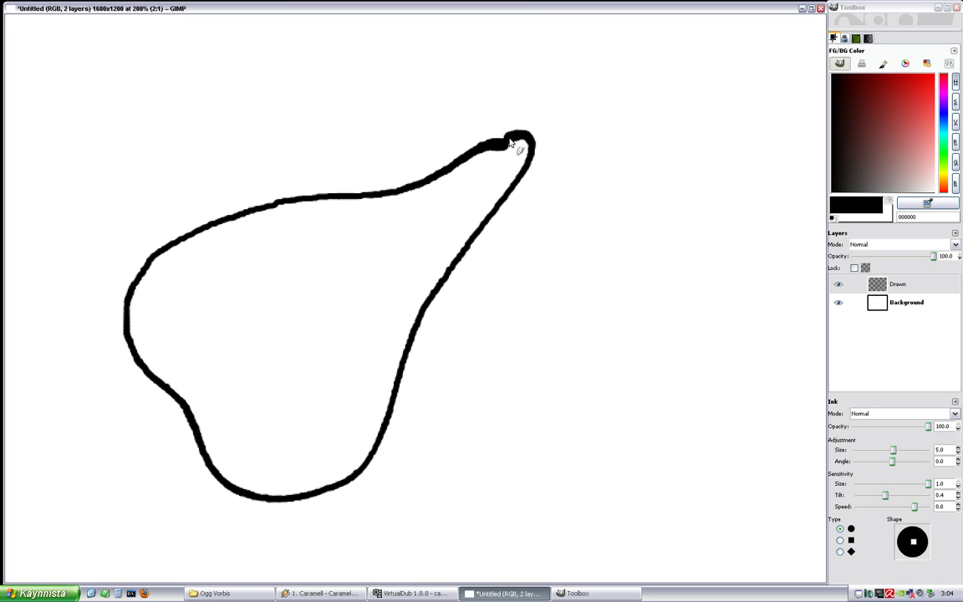
Draw six black ink strokes radiating outward from the narrow tip of the pear-shaped outline
{"action": "left_click_drag", "start_coordinate": [532, 107], "coordinate": [474, 236]}
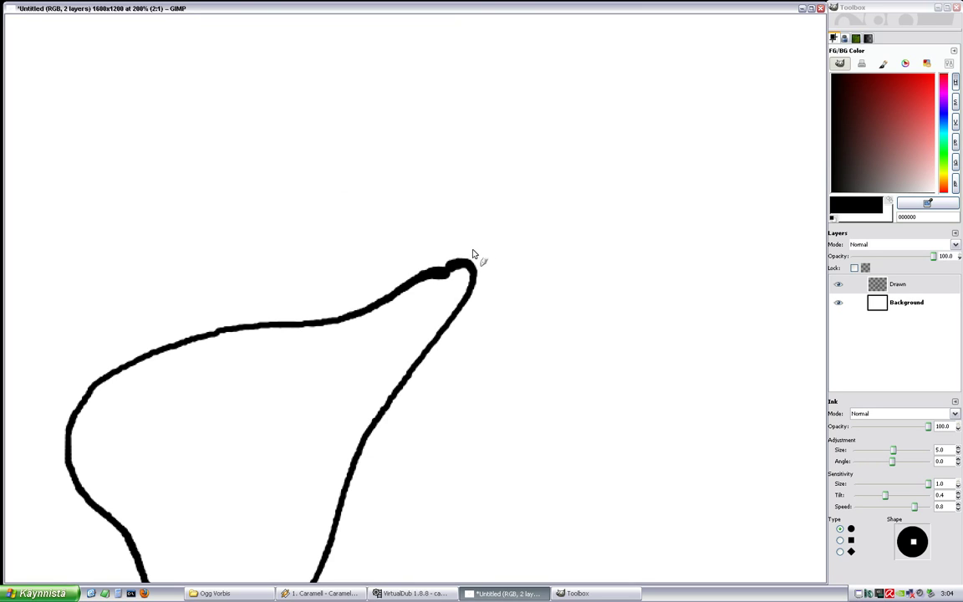
{"action": "left_click_drag", "start_coordinate": [474, 259], "coordinate": [485, 110]}
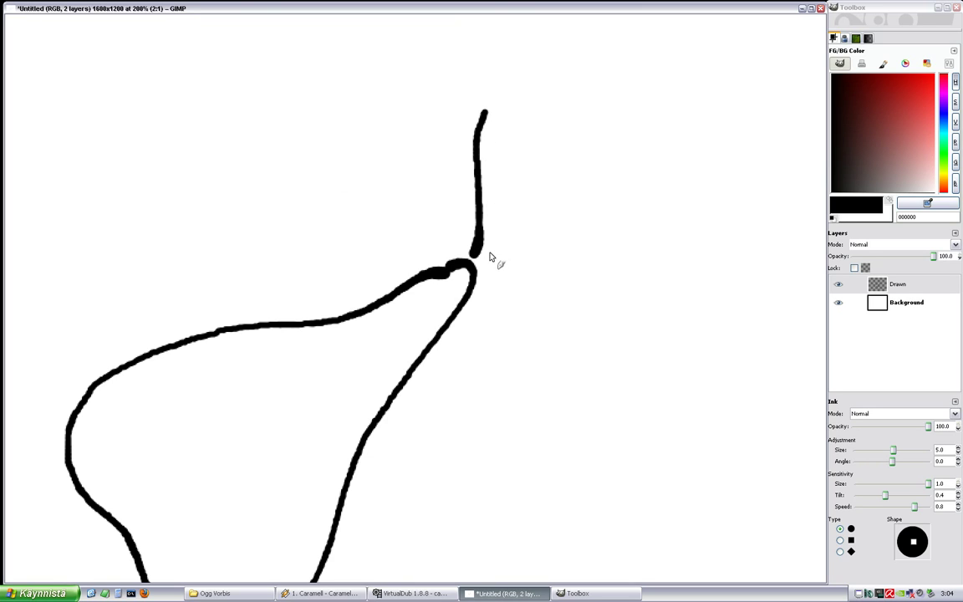
{"action": "left_click_drag", "start_coordinate": [489, 251], "coordinate": [508, 142]}
{"action": "mouse_move", "coordinate": [515, 224]}
{"action": "left_mouse_down"}
{"action": "mouse_move", "coordinate": [533, 181]}
{"action": "mouse_move", "coordinate": [557, 165]}
{"action": "mouse_move", "coordinate": [551, 201]}
{"action": "mouse_move", "coordinate": [600, 158]}
{"action": "mouse_move", "coordinate": [633, 151]}
{"action": "left_mouse_up"}
{"action": "scroll", "coordinate": [494, 295], "scroll_direction": "down", "scroll_amount": 2}
{"action": "scroll", "coordinate": [494, 294], "scroll_direction": "left", "scroll_amount": 2}
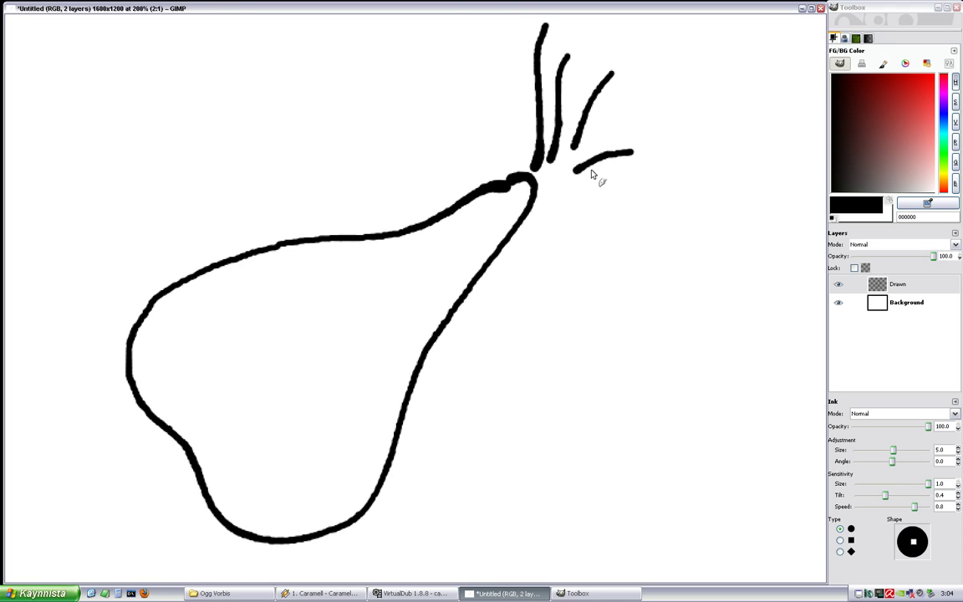
{"action": "mouse_move", "coordinate": [552, 193]}
{"action": "left_mouse_down"}
{"action": "mouse_move", "coordinate": [592, 195]}
{"action": "mouse_move", "coordinate": [578, 234]}
{"action": "left_mouse_up"}
{"action": "scroll", "coordinate": [421, 279], "scroll_direction": "down", "scroll_amount": 2}
{"action": "scroll", "coordinate": [284, 398], "scroll_direction": "up", "scroll_amount": 2}
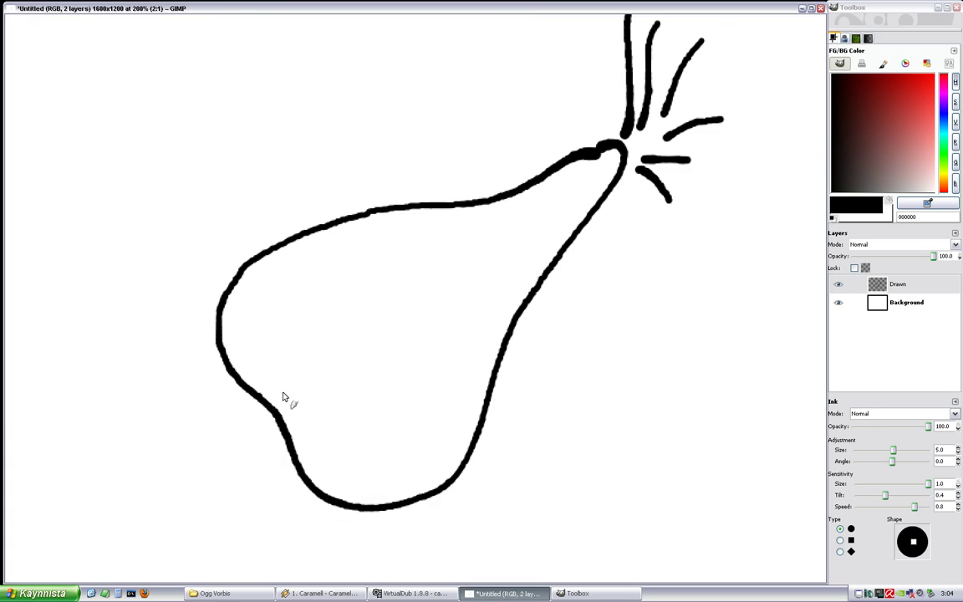
Draw two short curved ink strokes inside the outline beside the dent at its lower left
{"action": "scroll", "coordinate": [284, 398], "scroll_direction": "down", "scroll_amount": 2}
{"action": "scroll", "coordinate": [335, 294], "scroll_direction": "up", "scroll_amount": 1}
{"action": "left_click_drag", "start_coordinate": [325, 289], "coordinate": [356, 334]}
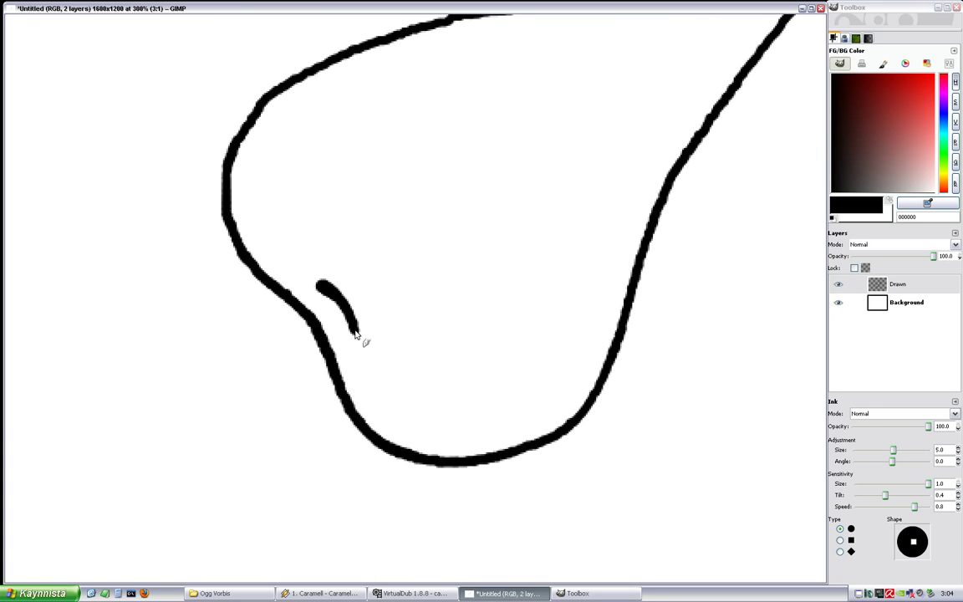
{"action": "left_click_drag", "start_coordinate": [361, 286], "coordinate": [372, 307]}
{"action": "scroll", "coordinate": [431, 253], "scroll_direction": "down", "scroll_amount": 1}
{"action": "scroll", "coordinate": [431, 253], "scroll_direction": "down", "scroll_amount": 1}
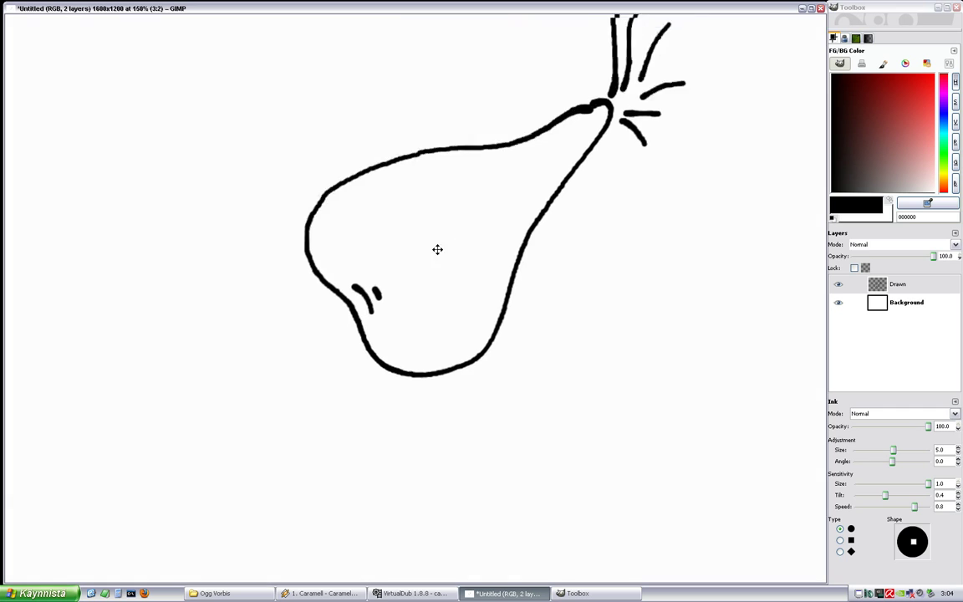
Draw two short ink strokes inside the outline just below the upper curve of its neck
{"action": "scroll", "coordinate": [395, 301], "scroll_direction": "up", "scroll_amount": 1}
{"action": "scroll", "coordinate": [391, 206], "scroll_direction": "up", "scroll_amount": 1}
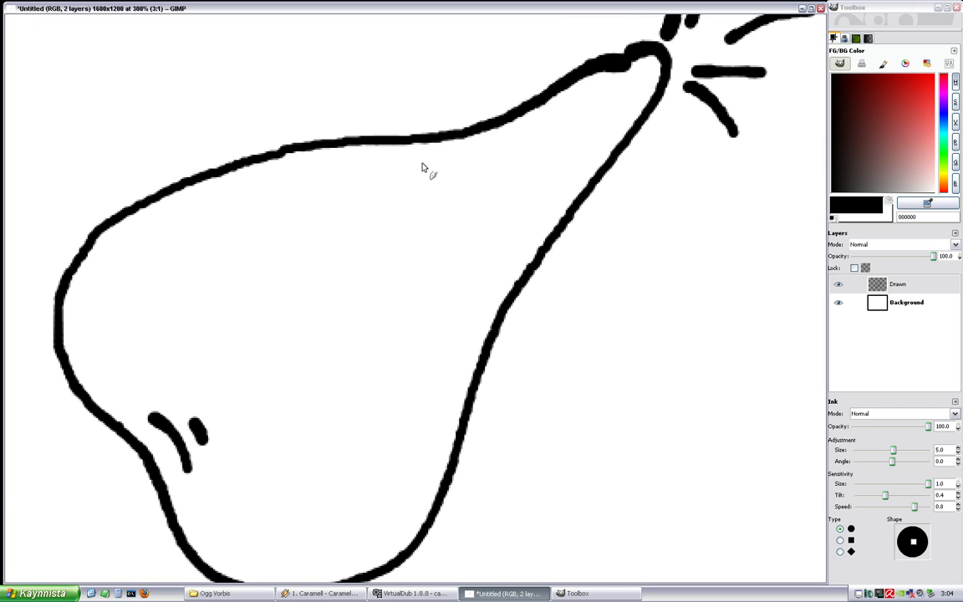
{"action": "left_click_drag", "start_coordinate": [409, 167], "coordinate": [491, 156]}
{"action": "left_click_drag", "start_coordinate": [435, 195], "coordinate": [470, 187]}
{"action": "scroll", "coordinate": [451, 204], "scroll_direction": "down", "scroll_amount": 2}
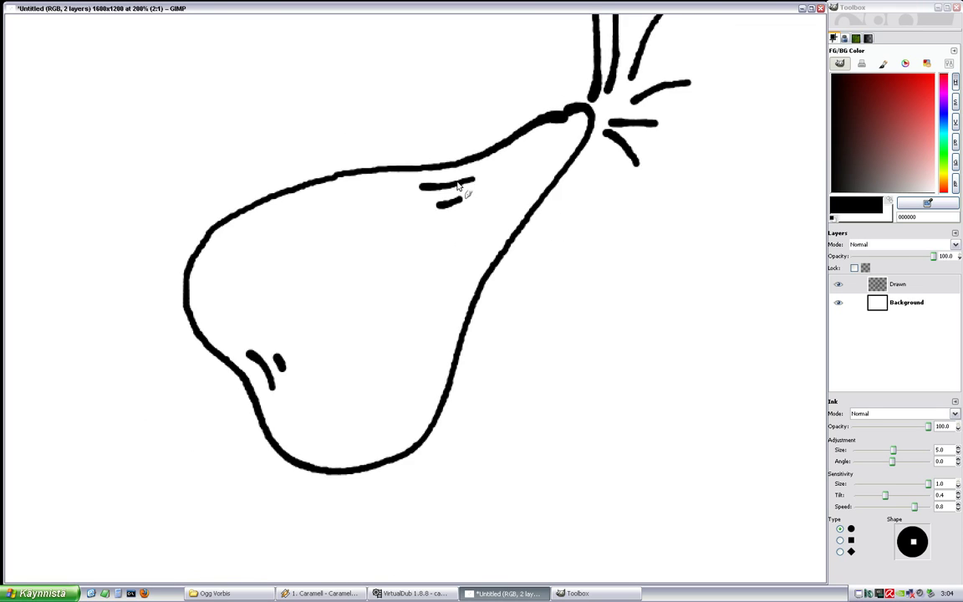
{"action": "scroll", "coordinate": [444, 245], "scroll_direction": "up", "scroll_amount": 1}
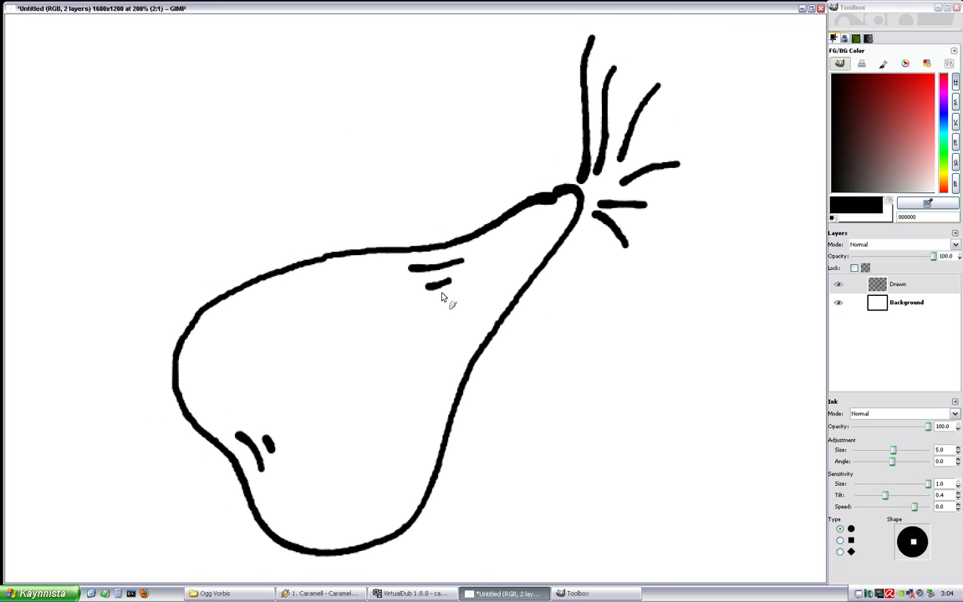
{"action": "scroll", "coordinate": [442, 297], "scroll_direction": "down", "scroll_amount": 2}
{"action": "scroll", "coordinate": [418, 297], "scroll_direction": "up", "scroll_amount": 1}
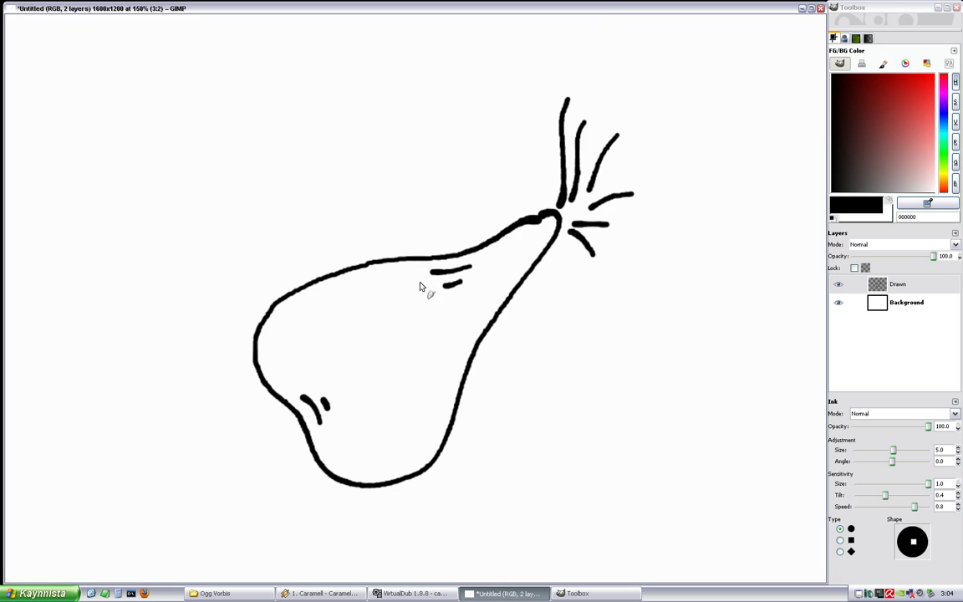
Add a new transparent 1600 × 1200 pixel layer named Color above the Drawn layer
{"action": "right_click", "coordinate": [507, 322]}
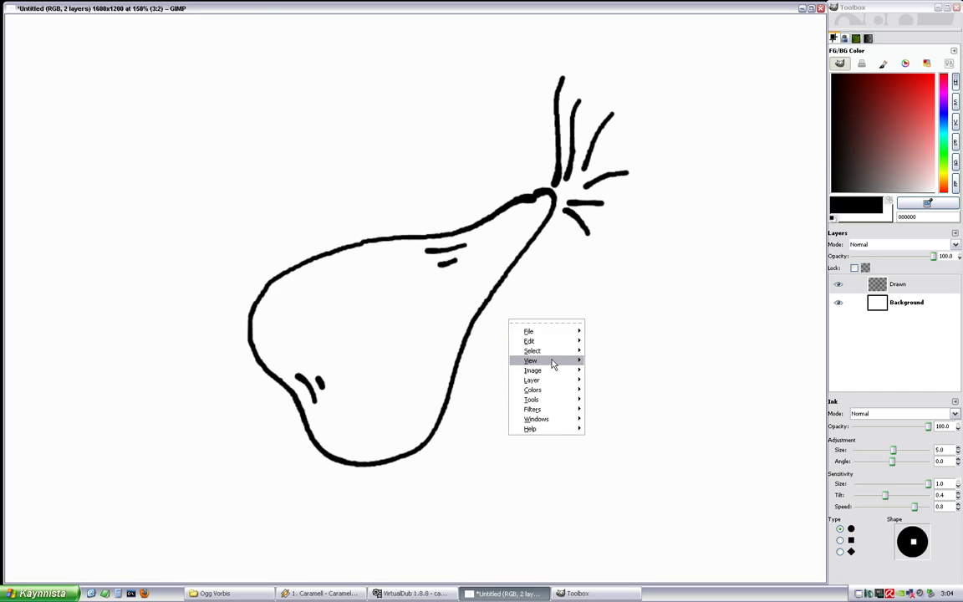
{"action": "mouse_move", "coordinate": [543, 381]}
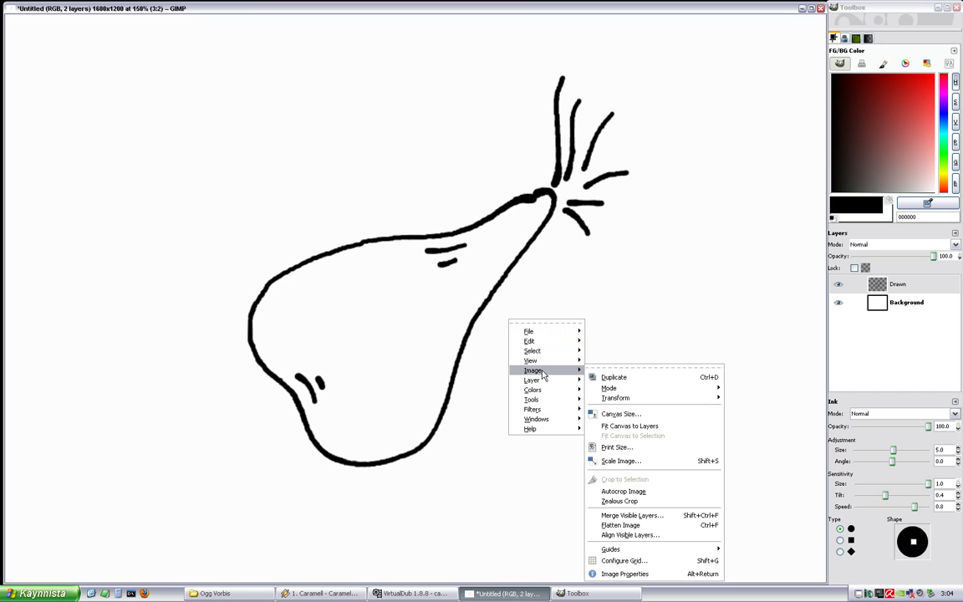
{"action": "left_click", "coordinate": [616, 384]}
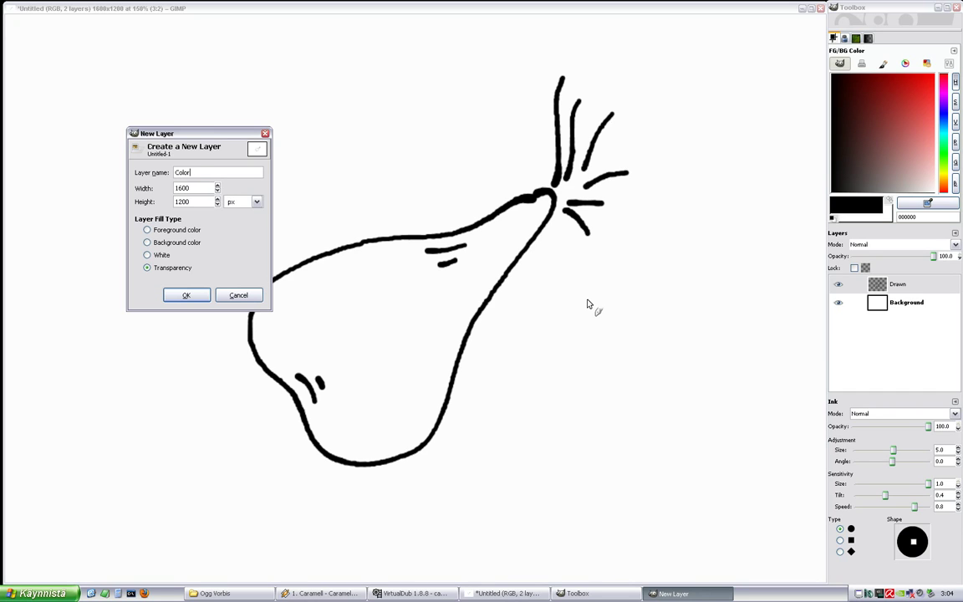
{"action": "type", "text": "Color"}
{"action": "key", "text": "Return"}
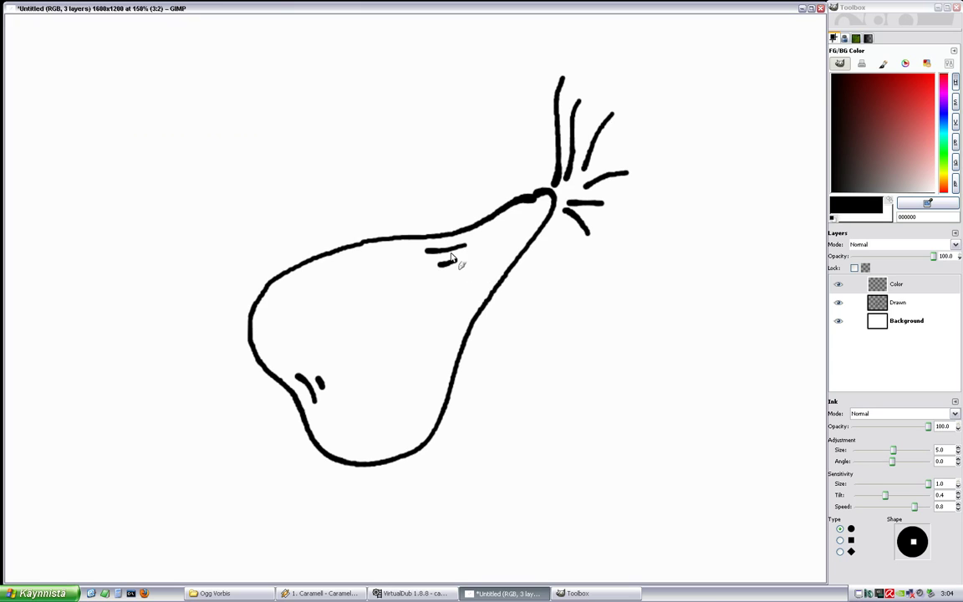
Set up the Paintbrush with the yellow-green colour b5d048 and a larger, harder round brush
{"action": "key", "text": "p"}
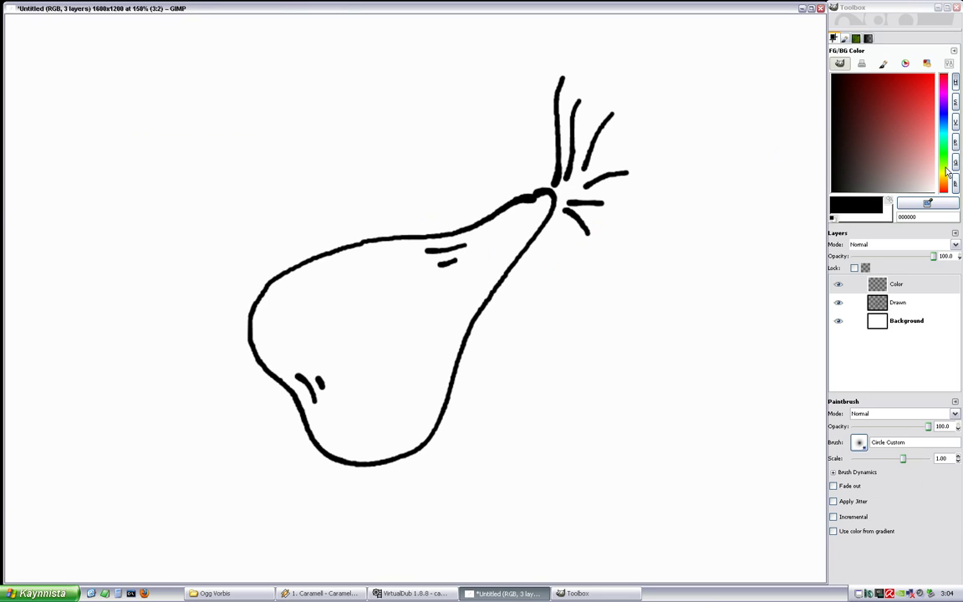
{"action": "left_click", "coordinate": [946, 172]}
{"action": "left_click_drag", "start_coordinate": [909, 146], "coordinate": [917, 121]}
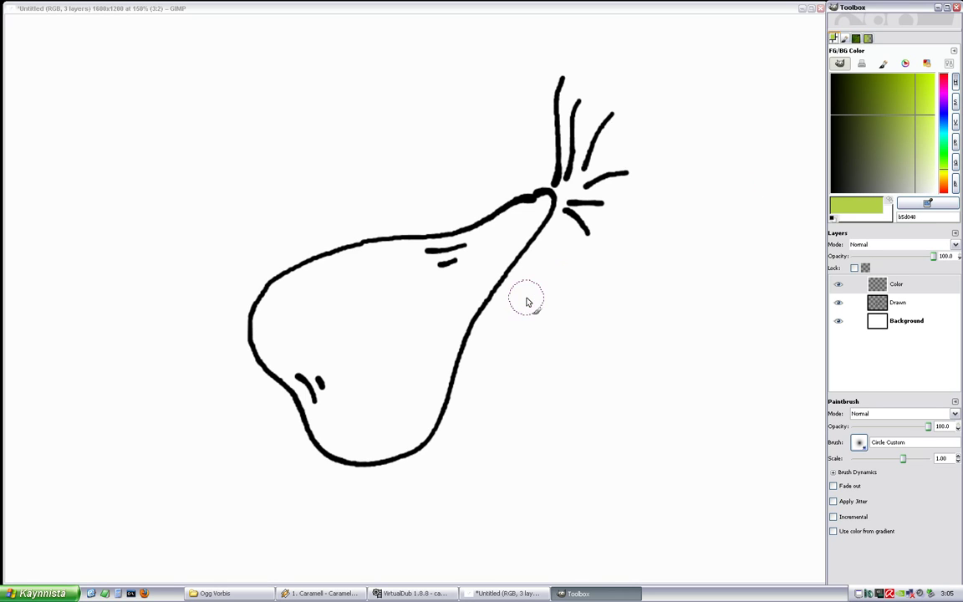
{"action": "key", "text": "shift+bracketright"}
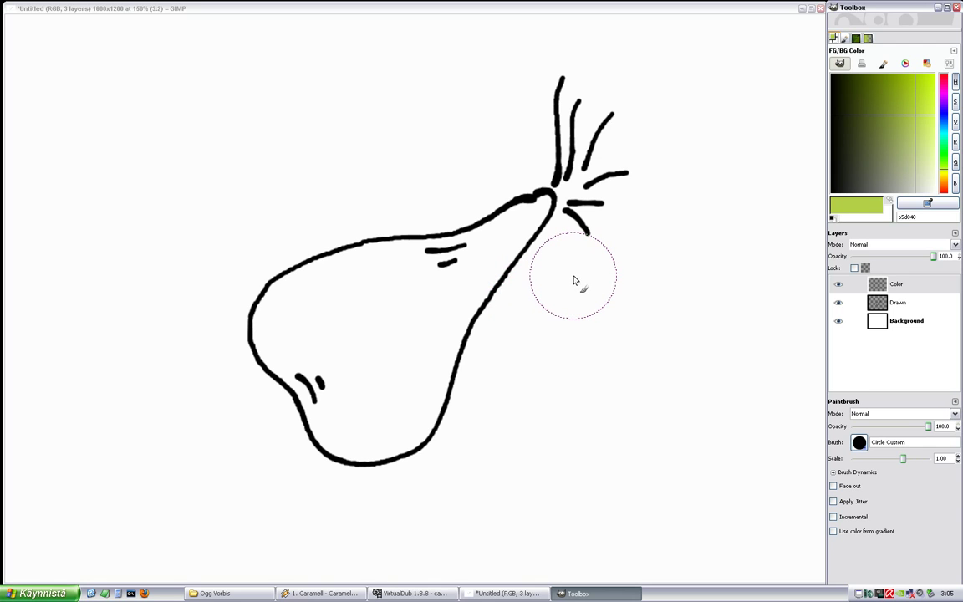
{"action": "key", "text": "bracketright"}
Paint broad yellow-green strokes over the whole pear-shaped drawing on the Color layer
{"action": "scroll", "coordinate": [549, 216], "scroll_direction": "up", "scroll_amount": 1}
{"action": "left_click_drag", "start_coordinate": [556, 239], "coordinate": [614, 219]}
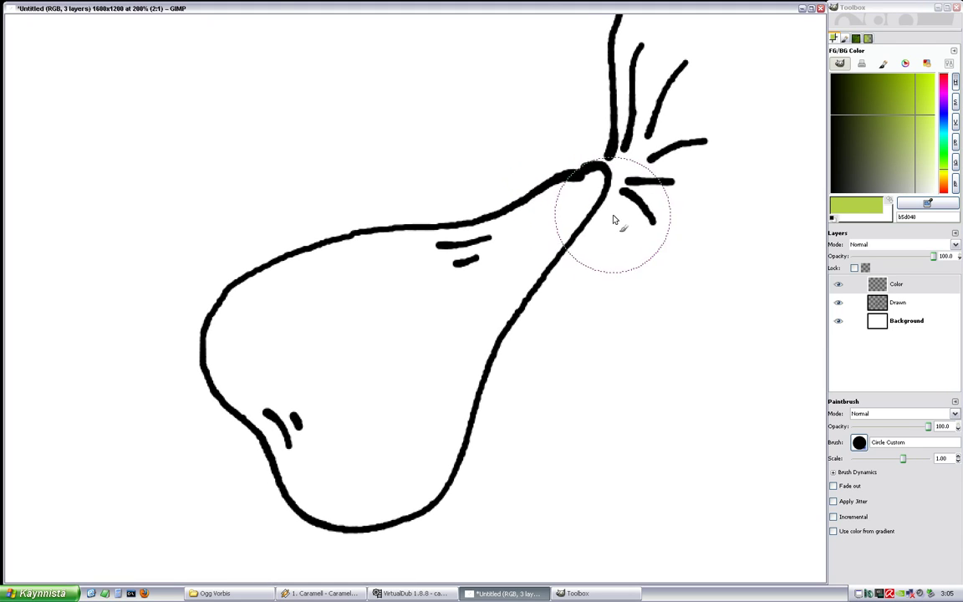
{"action": "mouse_move", "coordinate": [722, 199]}
{"action": "left_mouse_down"}
{"action": "mouse_move", "coordinate": [531, 181]}
{"action": "mouse_move", "coordinate": [230, 241]}
{"action": "mouse_move", "coordinate": [166, 311]}
{"action": "mouse_move", "coordinate": [508, 391]}
{"action": "mouse_move", "coordinate": [393, 504]}
{"action": "mouse_move", "coordinate": [455, 489]}
{"action": "left_mouse_up"}
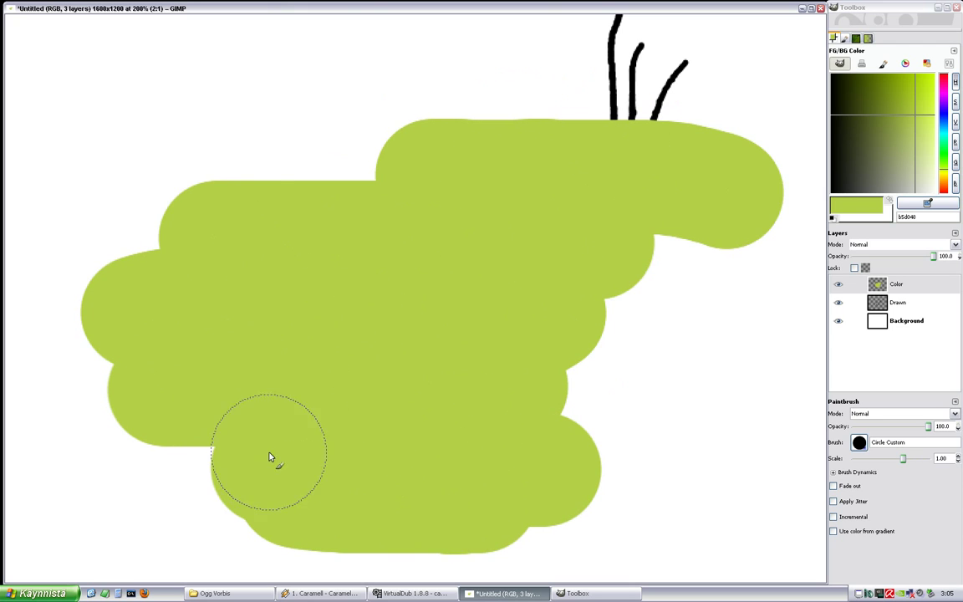
{"action": "mouse_move", "coordinate": [545, 234]}
{"action": "left_mouse_down"}
{"action": "mouse_move", "coordinate": [477, 240]}
{"action": "mouse_move", "coordinate": [531, 238]}
{"action": "left_mouse_up"}
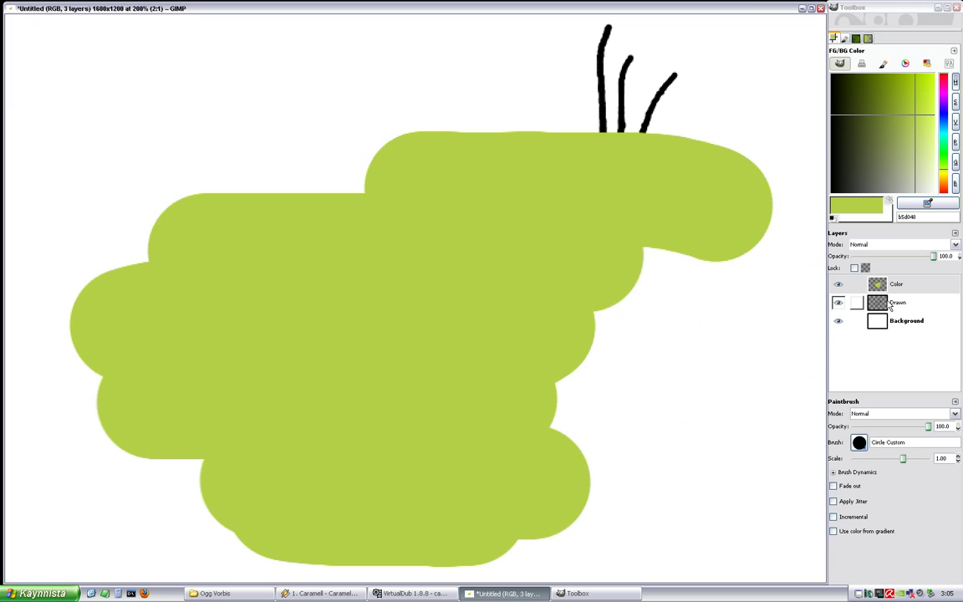
Move the Drawn layer above the Color layer in the layer stack
{"action": "left_click", "coordinate": [879, 308]}
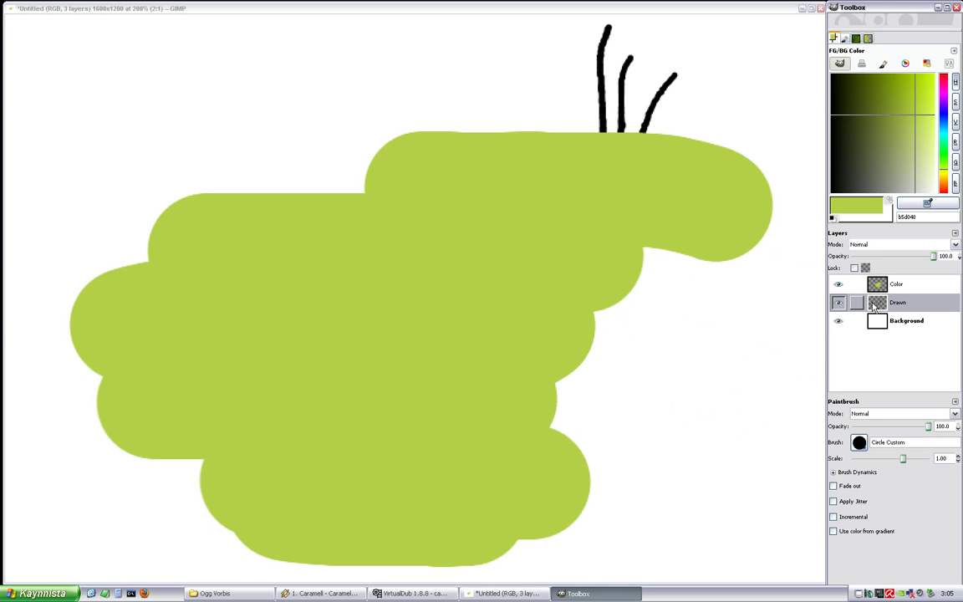
{"action": "left_click_drag", "start_coordinate": [880, 308], "coordinate": [874, 281]}
{"action": "mouse_move", "coordinate": [528, 247]}
{"action": "left_mouse_down"}
{"action": "mouse_move", "coordinate": [514, 266]}
{"action": "mouse_move", "coordinate": [509, 248]}
{"action": "left_mouse_up"}
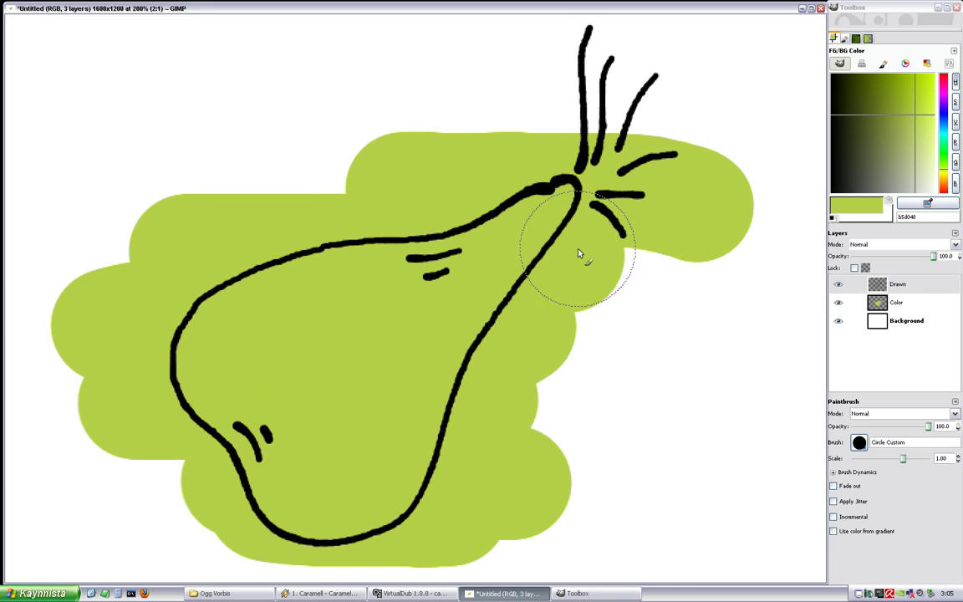
Move the Color layer back to the top of the stack, above the Drawn layer
{"action": "left_click", "coordinate": [879, 308]}
{"action": "left_click_drag", "start_coordinate": [882, 305], "coordinate": [842, 281]}
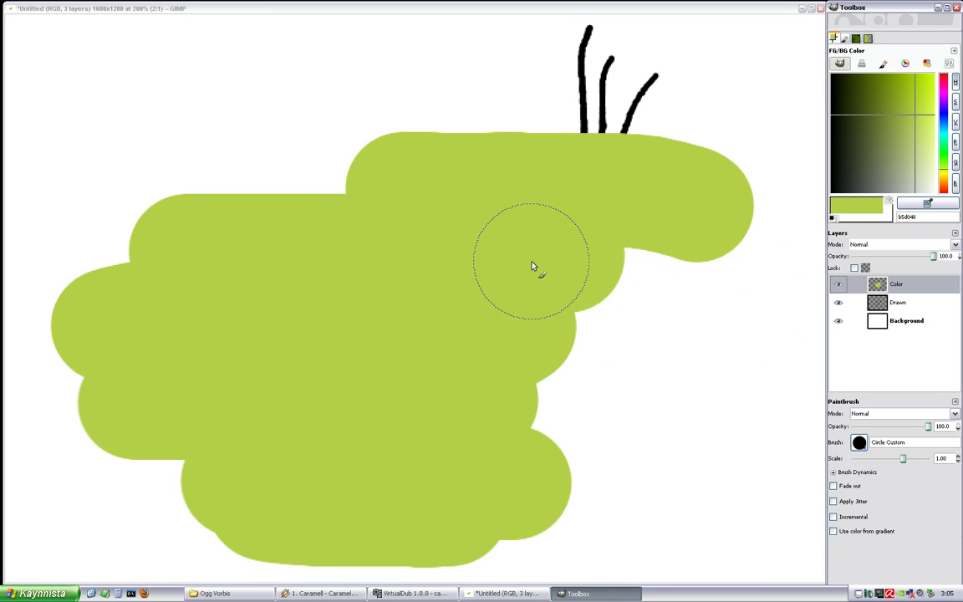
{"action": "left_click_drag", "start_coordinate": [531, 261], "coordinate": [541, 259]}
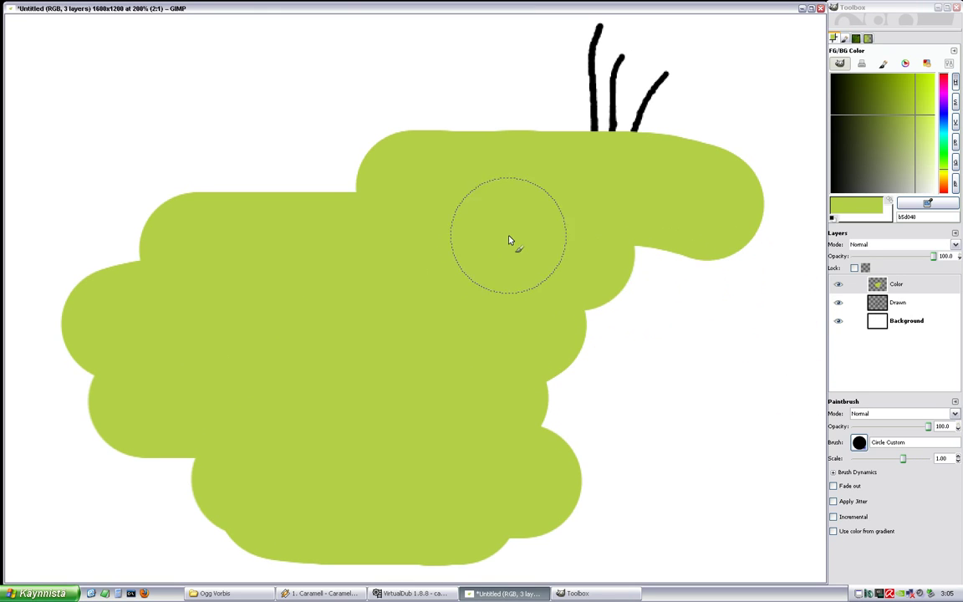
Set the Color layer's blend mode to Multiply
{"action": "mouse_move", "coordinate": [567, 279]}
{"action": "left_mouse_down"}
{"action": "mouse_move", "coordinate": [559, 280]}
{"action": "mouse_move", "coordinate": [581, 279]}
{"action": "left_mouse_up"}
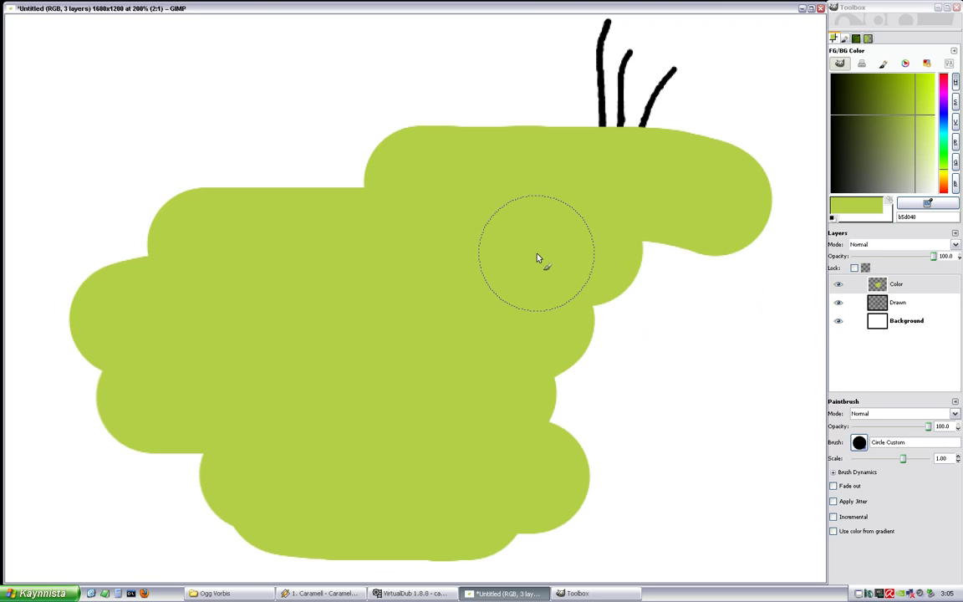
{"action": "left_click", "coordinate": [878, 244]}
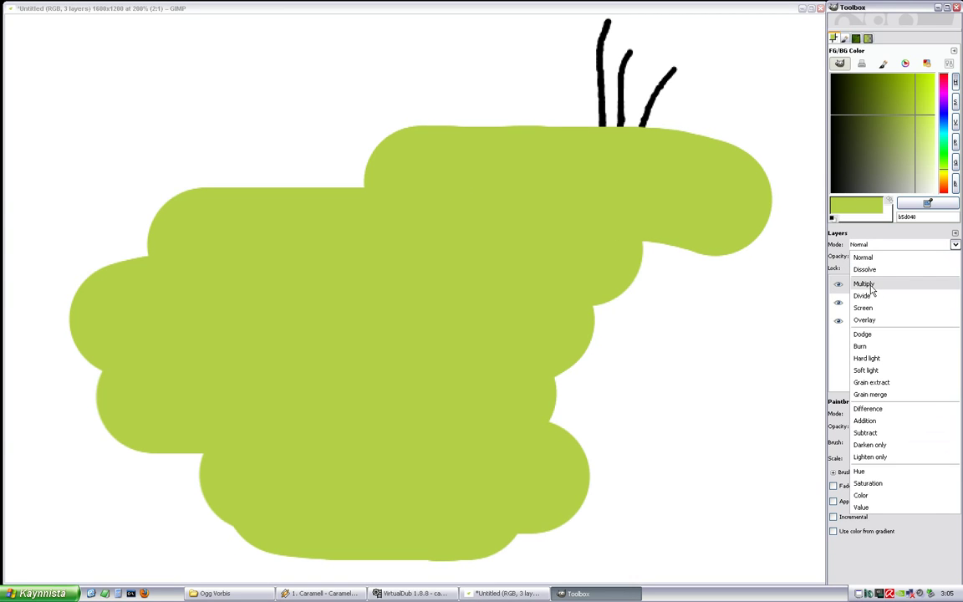
{"action": "left_click", "coordinate": [864, 284]}
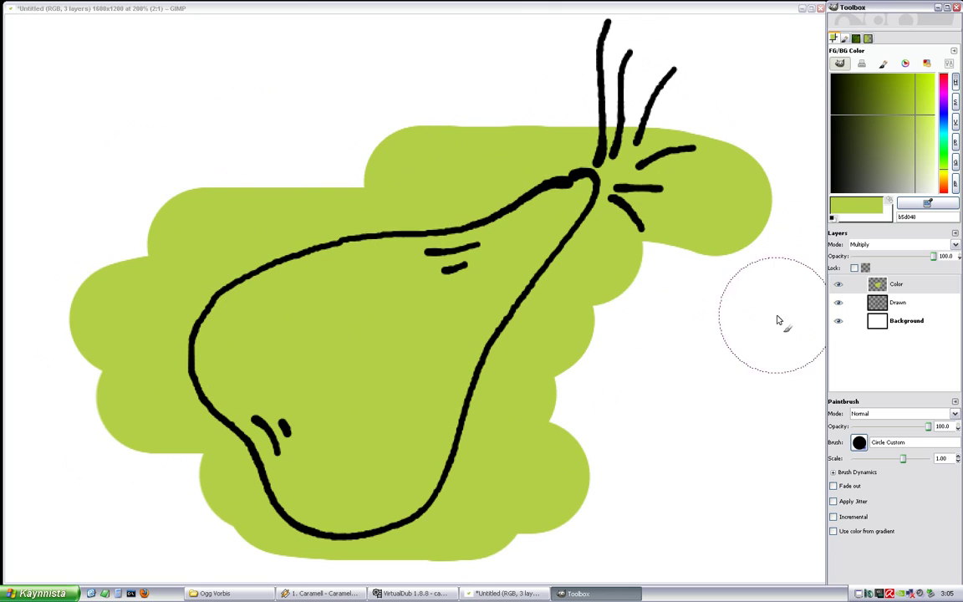
Set the Color layer's blend mode back to Normal and move the Drawn layer above it
{"action": "left_click", "coordinate": [908, 245]}
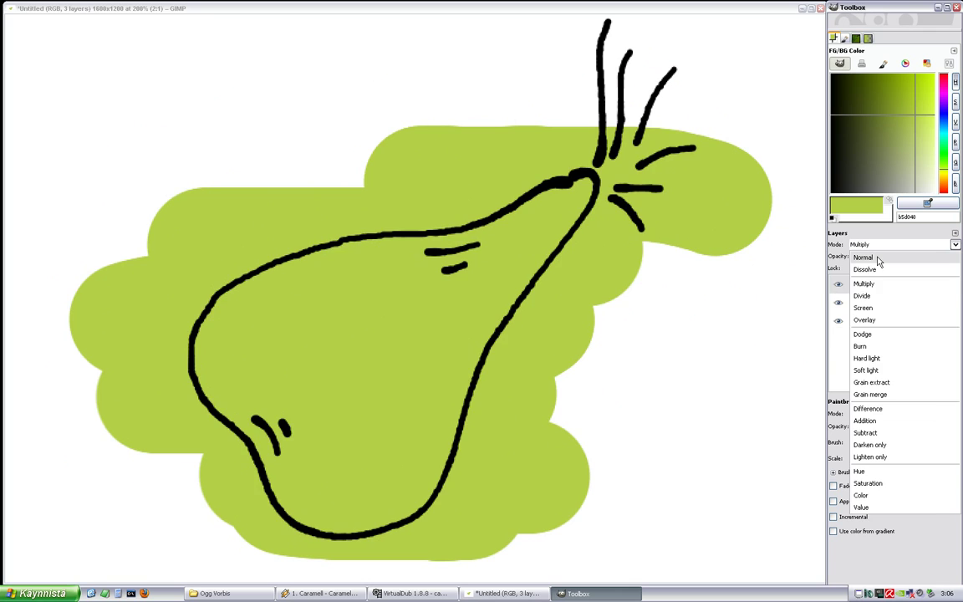
{"action": "left_click", "coordinate": [864, 257]}
{"action": "left_click_drag", "start_coordinate": [878, 303], "coordinate": [878, 282]}
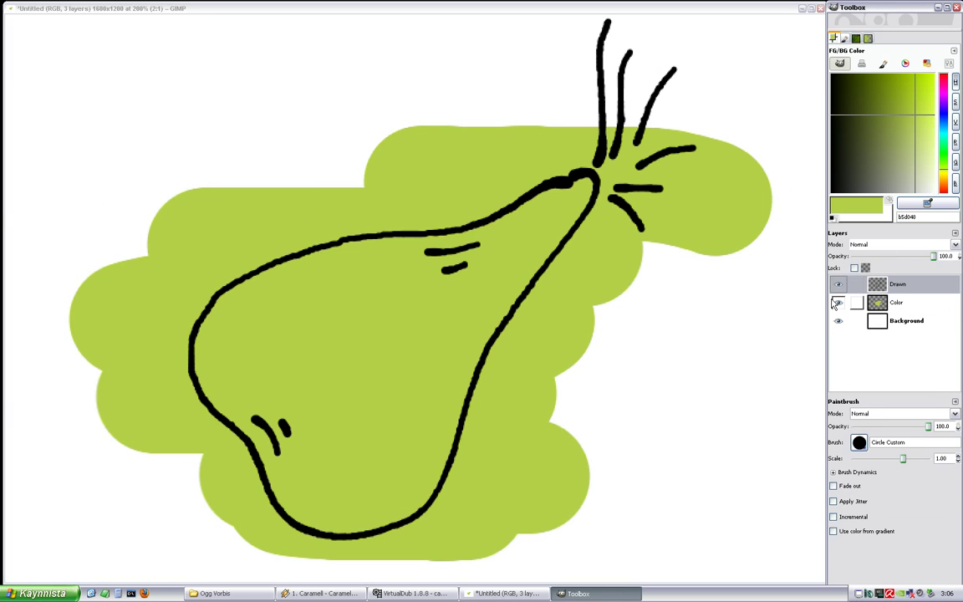
On the Color layer, erase the green outside the outline around the stem hairs and down the pear's right side
{"action": "left_click_drag", "start_coordinate": [500, 173], "coordinate": [490, 196]}
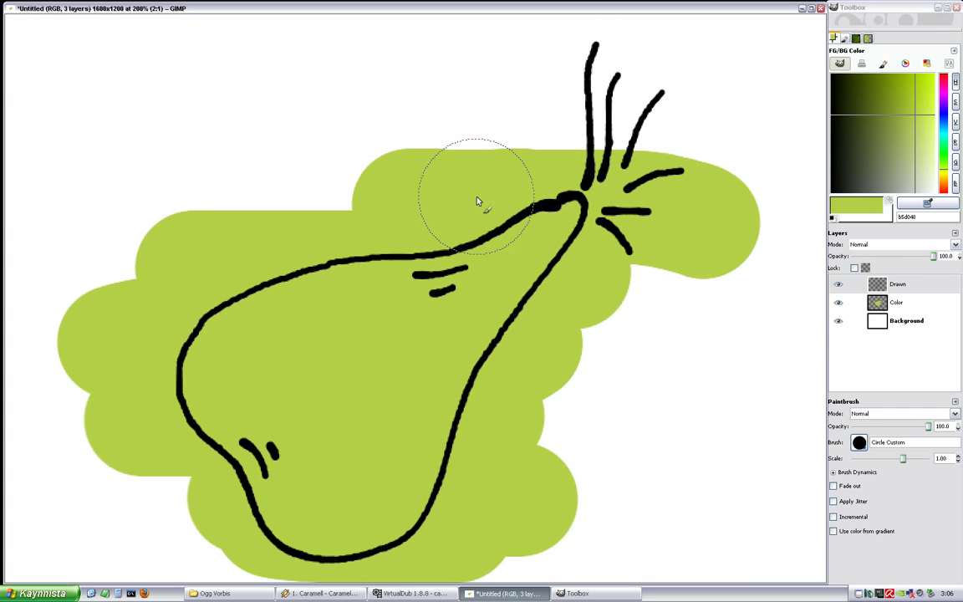
{"action": "mouse_move", "coordinate": [578, 231]}
{"action": "left_mouse_down"}
{"action": "mouse_move", "coordinate": [548, 175]}
{"action": "mouse_move", "coordinate": [475, 295]}
{"action": "left_mouse_up"}
{"action": "left_click", "coordinate": [885, 303]}
{"action": "scroll", "coordinate": [587, 198], "scroll_direction": "up", "scroll_amount": 1}
{"action": "key", "text": "shift+e"}
{"action": "scroll", "coordinate": [554, 183], "scroll_direction": "up", "scroll_amount": 15}
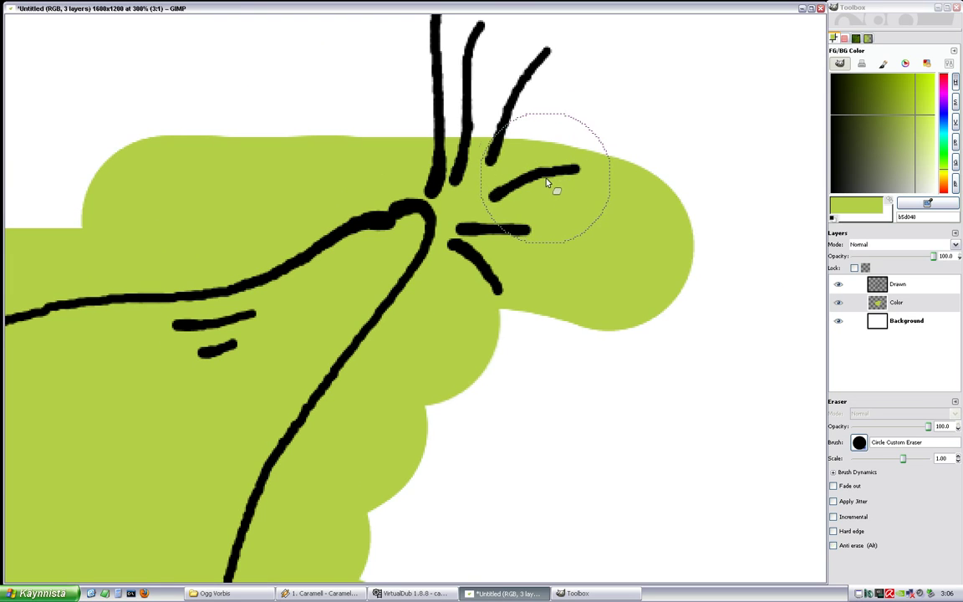
{"action": "left_click_drag", "start_coordinate": [549, 185], "coordinate": [500, 125]}
{"action": "left_click", "coordinate": [427, 100]}
{"action": "mouse_move", "coordinate": [427, 103]}
{"action": "left_mouse_down"}
{"action": "mouse_move", "coordinate": [492, 146]}
{"action": "mouse_move", "coordinate": [586, 134]}
{"action": "mouse_move", "coordinate": [548, 285]}
{"action": "mouse_move", "coordinate": [558, 205]}
{"action": "mouse_move", "coordinate": [493, 213]}
{"action": "mouse_move", "coordinate": [451, 150]}
{"action": "mouse_move", "coordinate": [446, 203]}
{"action": "mouse_move", "coordinate": [339, 354]}
{"action": "mouse_move", "coordinate": [329, 403]}
{"action": "mouse_move", "coordinate": [484, 189]}
{"action": "left_mouse_up"}
{"action": "mouse_move", "coordinate": [510, 150]}
{"action": "left_mouse_down"}
{"action": "mouse_move", "coordinate": [473, 175]}
{"action": "mouse_move", "coordinate": [464, 158]}
{"action": "mouse_move", "coordinate": [399, 277]}
{"action": "mouse_move", "coordinate": [367, 412]}
{"action": "mouse_move", "coordinate": [471, 337]}
{"action": "mouse_move", "coordinate": [397, 464]}
{"action": "mouse_move", "coordinate": [385, 416]}
{"action": "mouse_move", "coordinate": [578, 285]}
{"action": "mouse_move", "coordinate": [487, 385]}
{"action": "mouse_move", "coordinate": [409, 415]}
{"action": "mouse_move", "coordinate": [308, 423]}
{"action": "left_mouse_up"}
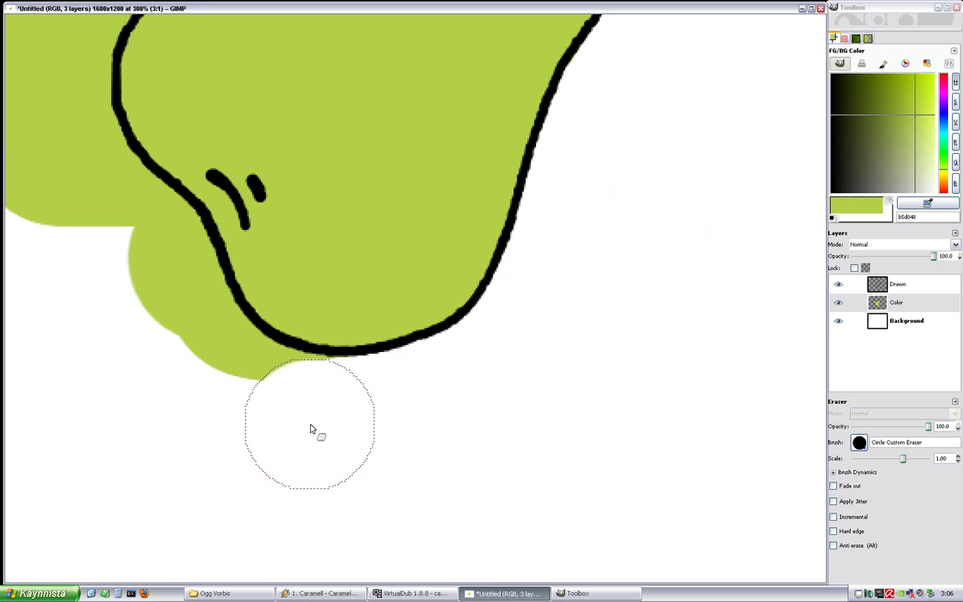
Erase the green outside the outline along the pear's lower-left, left and upper-left edges
{"action": "scroll", "coordinate": [331, 426], "scroll_direction": "up", "scroll_amount": 1}
{"action": "mouse_move", "coordinate": [255, 441]}
{"action": "left_mouse_down"}
{"action": "mouse_move", "coordinate": [298, 438]}
{"action": "mouse_move", "coordinate": [414, 468]}
{"action": "mouse_move", "coordinate": [475, 441]}
{"action": "mouse_move", "coordinate": [339, 393]}
{"action": "mouse_move", "coordinate": [286, 307]}
{"action": "mouse_move", "coordinate": [257, 234]}
{"action": "mouse_move", "coordinate": [162, 131]}
{"action": "mouse_move", "coordinate": [125, 112]}
{"action": "mouse_move", "coordinate": [136, 101]}
{"action": "left_mouse_up"}
{"action": "scroll", "coordinate": [178, 340], "scroll_direction": "up", "scroll_amount": 5}
{"action": "scroll", "coordinate": [178, 340], "scroll_direction": "left", "scroll_amount": 2}
{"action": "mouse_move", "coordinate": [177, 336]}
{"action": "left_mouse_down"}
{"action": "mouse_move", "coordinate": [173, 304]}
{"action": "mouse_move", "coordinate": [156, 139]}
{"action": "mouse_move", "coordinate": [153, 327]}
{"action": "mouse_move", "coordinate": [157, 302]}
{"action": "mouse_move", "coordinate": [165, 319]}
{"action": "mouse_move", "coordinate": [186, 267]}
{"action": "mouse_move", "coordinate": [262, 160]}
{"action": "left_mouse_up"}
{"action": "scroll", "coordinate": [155, 314], "scroll_direction": "up", "scroll_amount": 6}
{"action": "mouse_move", "coordinate": [324, 121]}
{"action": "left_mouse_down"}
{"action": "mouse_move", "coordinate": [377, 227]}
{"action": "mouse_move", "coordinate": [550, 192]}
{"action": "mouse_move", "coordinate": [427, 211]}
{"action": "mouse_move", "coordinate": [376, 248]}
{"action": "mouse_move", "coordinate": [314, 271]}
{"action": "left_mouse_up"}
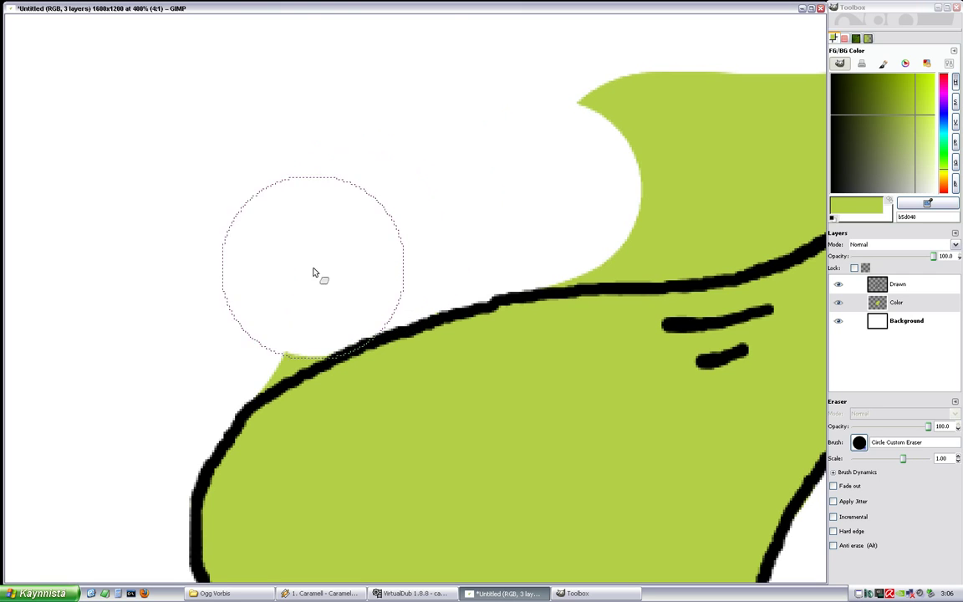
Erase a round spot inside the pear's upper-left edge and the leftover green above its neck
{"action": "left_click", "coordinate": [372, 371]}
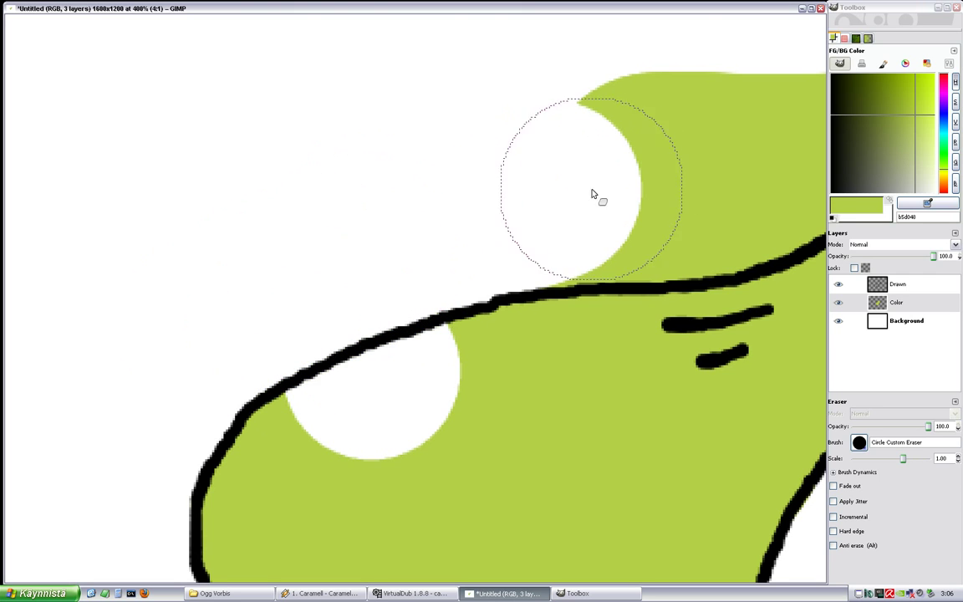
{"action": "mouse_move", "coordinate": [593, 189]}
{"action": "left_mouse_down"}
{"action": "mouse_move", "coordinate": [667, 110]}
{"action": "mouse_move", "coordinate": [678, 144]}
{"action": "mouse_move", "coordinate": [359, 212]}
{"action": "mouse_move", "coordinate": [640, 151]}
{"action": "mouse_move", "coordinate": [708, 146]}
{"action": "mouse_move", "coordinate": [684, 137]}
{"action": "mouse_move", "coordinate": [619, 169]}
{"action": "mouse_move", "coordinate": [579, 174]}
{"action": "mouse_move", "coordinate": [479, 233]}
{"action": "mouse_move", "coordinate": [392, 261]}
{"action": "mouse_move", "coordinate": [241, 273]}
{"action": "left_mouse_up"}
{"action": "key", "text": "space"}
{"action": "left_click_drag", "start_coordinate": [374, 194], "coordinate": [607, 102]}
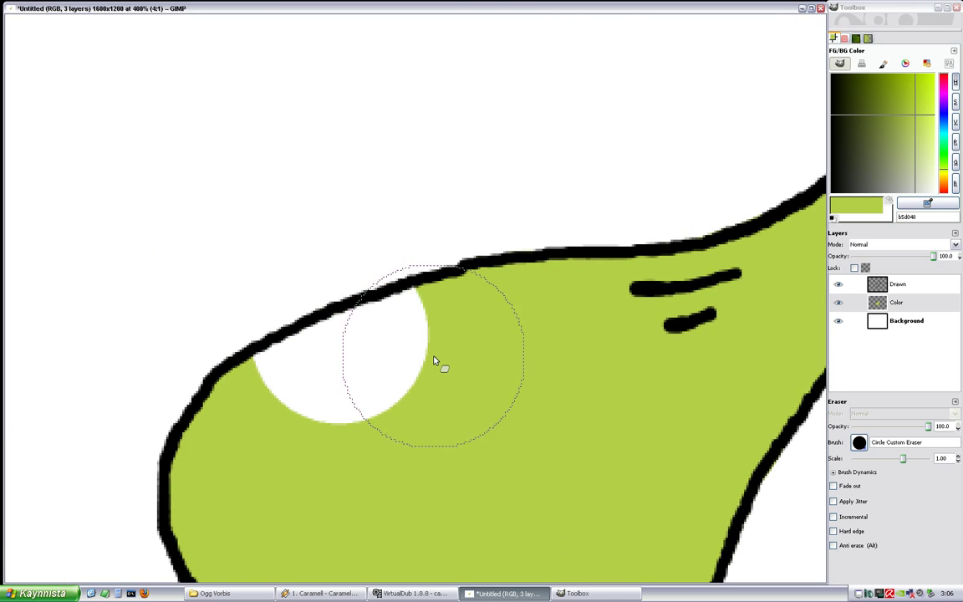
Repaint the erased spot inside the pear in the same green with the Paintbrush
{"action": "scroll", "coordinate": [432, 357], "scroll_direction": "up", "scroll_amount": 2}
{"action": "scroll", "coordinate": [517, 376], "scroll_direction": "down", "scroll_amount": 10}
{"action": "left_click_drag", "start_coordinate": [478, 333], "coordinate": [598, 310]}
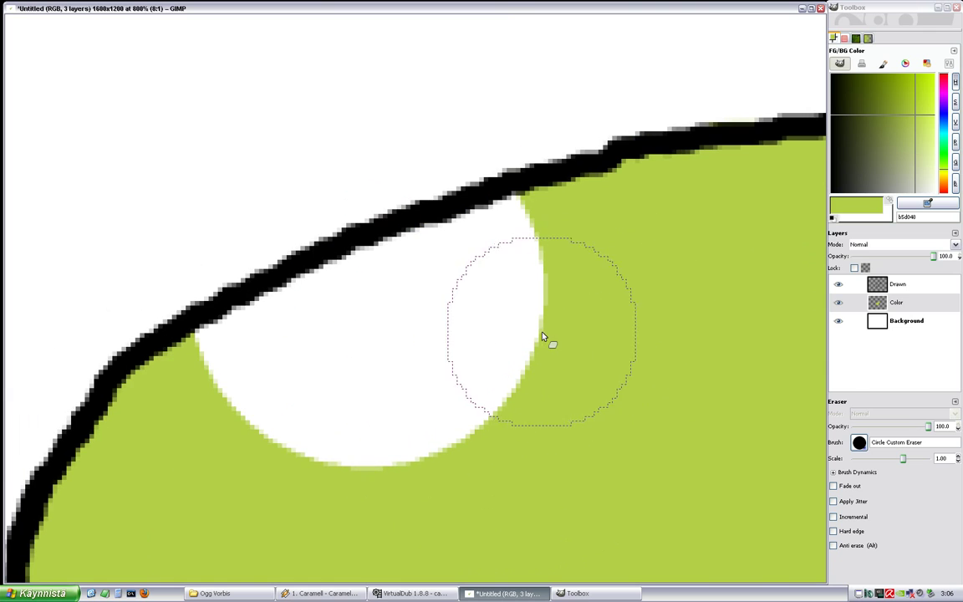
{"action": "key", "text": "p"}
{"action": "scroll", "coordinate": [637, 329], "scroll_direction": "down", "scroll_amount": 10}
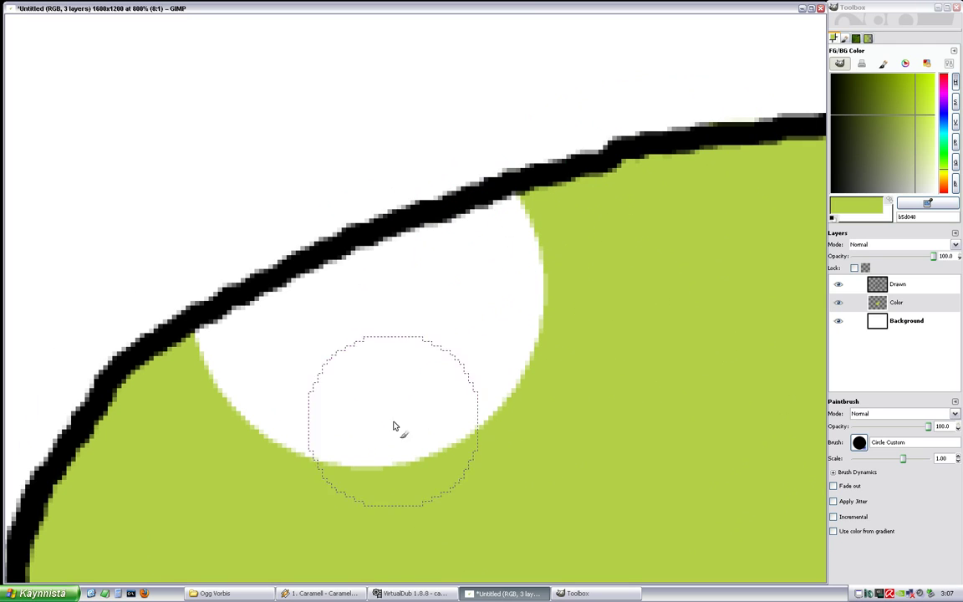
{"action": "mouse_move", "coordinate": [395, 425]}
{"action": "left_mouse_down"}
{"action": "mouse_move", "coordinate": [457, 373]}
{"action": "mouse_move", "coordinate": [532, 293]}
{"action": "mouse_move", "coordinate": [528, 262]}
{"action": "mouse_move", "coordinate": [316, 368]}
{"action": "mouse_move", "coordinate": [419, 327]}
{"action": "left_mouse_up"}
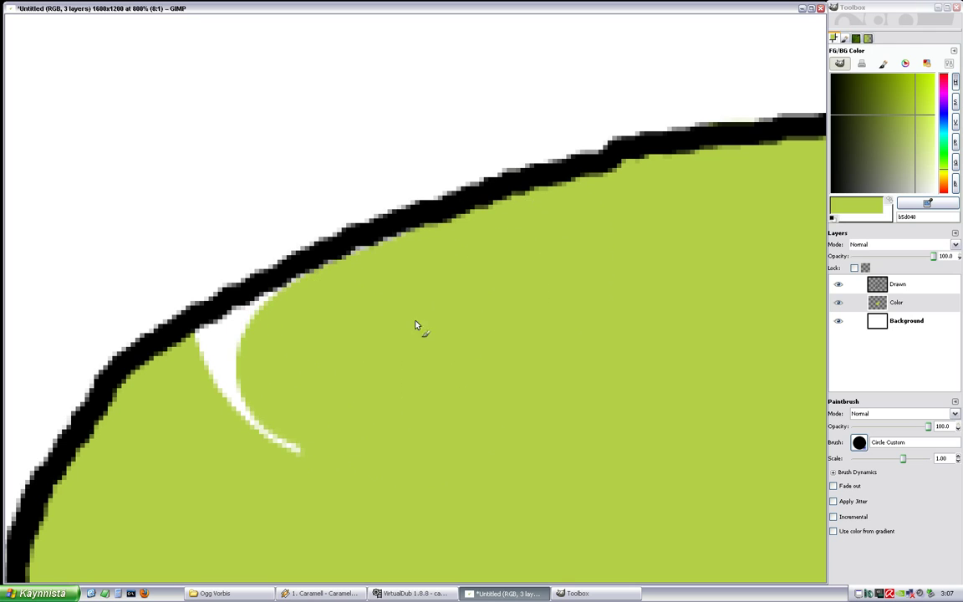
{"action": "mouse_move", "coordinate": [358, 338]}
{"action": "left_mouse_down"}
{"action": "mouse_move", "coordinate": [279, 365]}
{"action": "mouse_move", "coordinate": [241, 426]}
{"action": "left_mouse_up"}
Set the foreground colour to the grey-brown 84725b for the hairs at the pear's tip
{"action": "scroll", "coordinate": [342, 432], "scroll_direction": "down", "scroll_amount": 5}
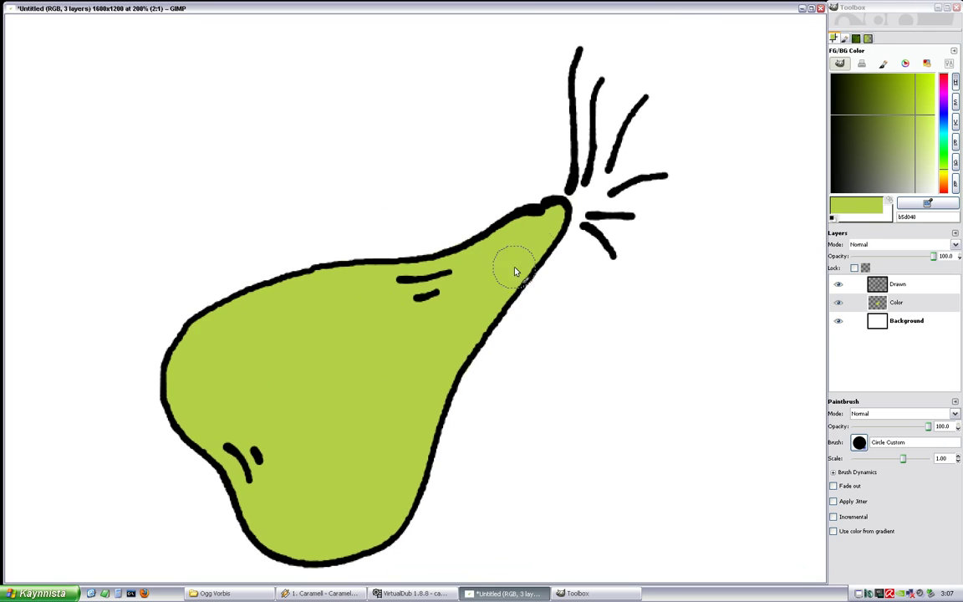
{"action": "scroll", "coordinate": [617, 204], "scroll_direction": "up", "scroll_amount": 4}
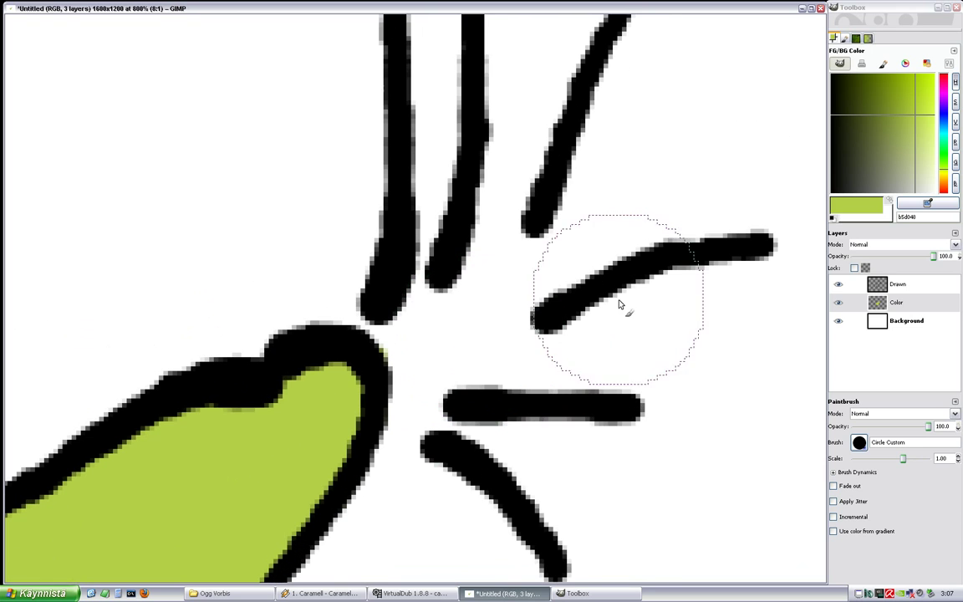
{"action": "left_click_drag", "start_coordinate": [944, 180], "coordinate": [942, 188]}
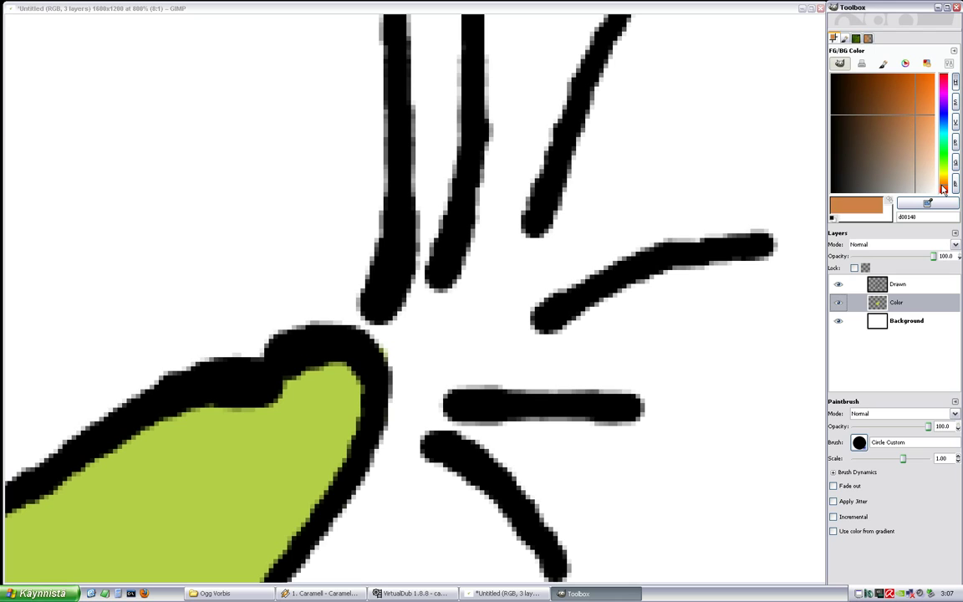
{"action": "left_click_drag", "start_coordinate": [894, 132], "coordinate": [886, 157]}
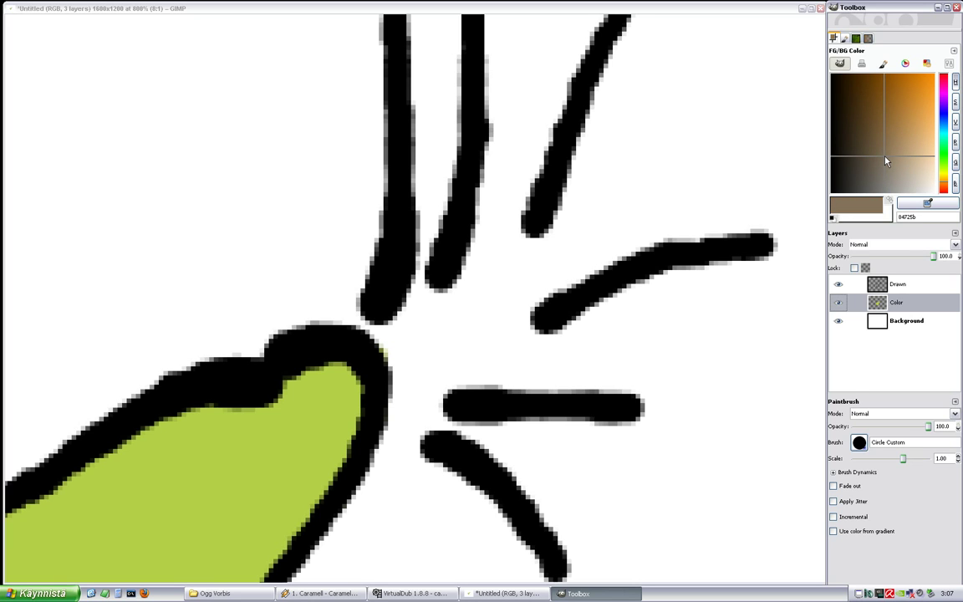
Paint grey-brown at the base of the hairs and along the three upper hair strokes
{"action": "mouse_move", "coordinate": [429, 330]}
{"action": "left_mouse_down"}
{"action": "mouse_move", "coordinate": [396, 387]}
{"action": "mouse_move", "coordinate": [376, 222]}
{"action": "mouse_move", "coordinate": [397, 268]}
{"action": "left_mouse_up"}
{"action": "mouse_move", "coordinate": [401, 385]}
{"action": "left_mouse_down"}
{"action": "mouse_move", "coordinate": [449, 203]}
{"action": "mouse_move", "coordinate": [447, 133]}
{"action": "left_mouse_up"}
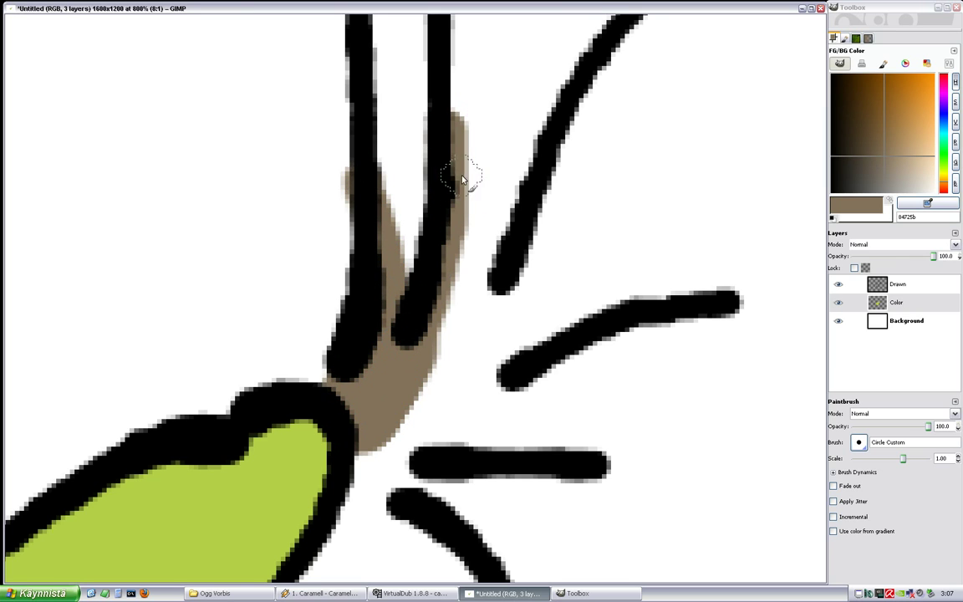
{"action": "left_click_drag", "start_coordinate": [453, 228], "coordinate": [379, 298]}
{"action": "left_click_drag", "start_coordinate": [375, 210], "coordinate": [373, 102]}
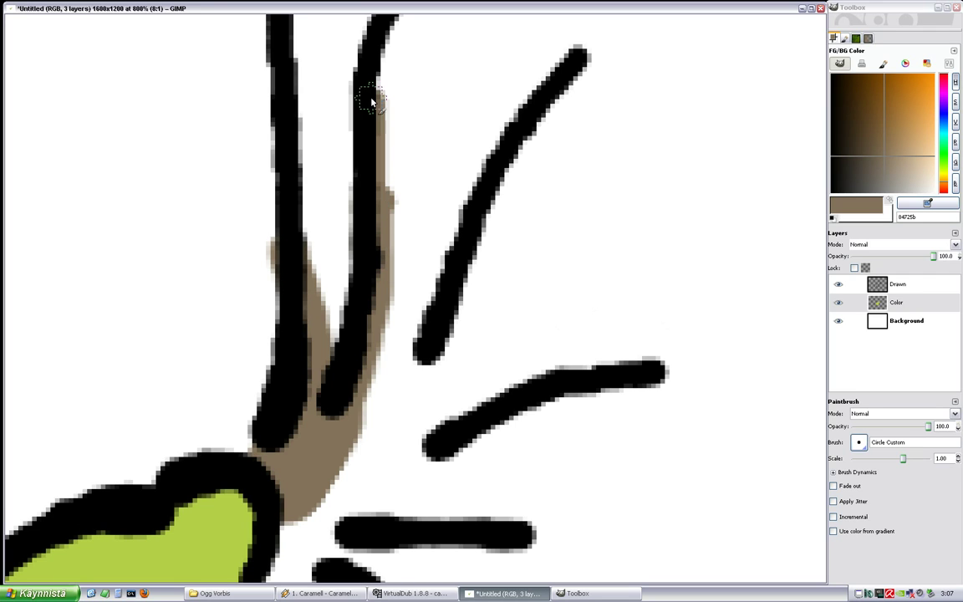
{"action": "left_click_drag", "start_coordinate": [296, 115], "coordinate": [307, 323]}
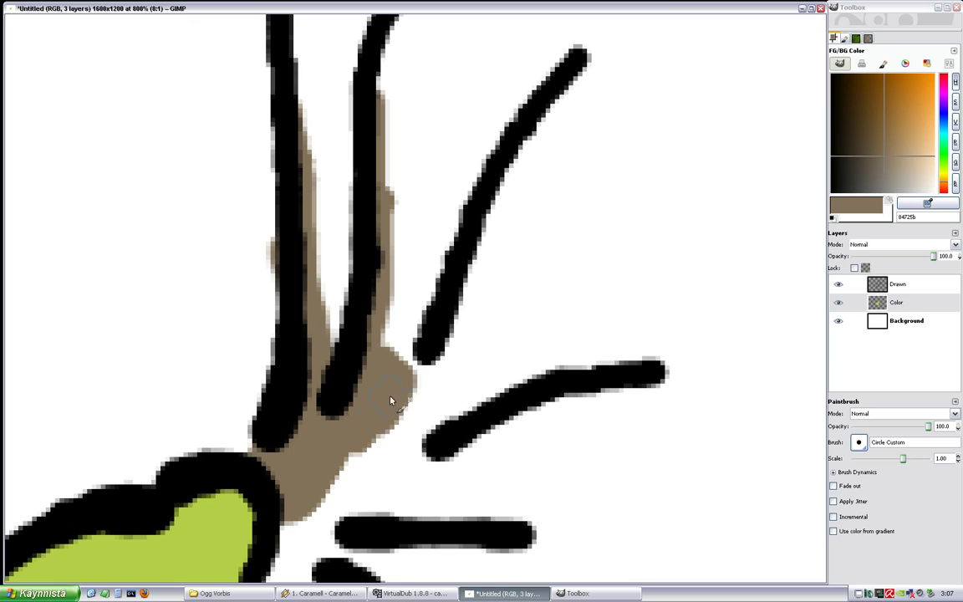
{"action": "mouse_move", "coordinate": [390, 406]}
{"action": "left_mouse_down"}
{"action": "mouse_move", "coordinate": [367, 483]}
{"action": "mouse_move", "coordinate": [417, 448]}
{"action": "mouse_move", "coordinate": [332, 493]}
{"action": "left_mouse_up"}
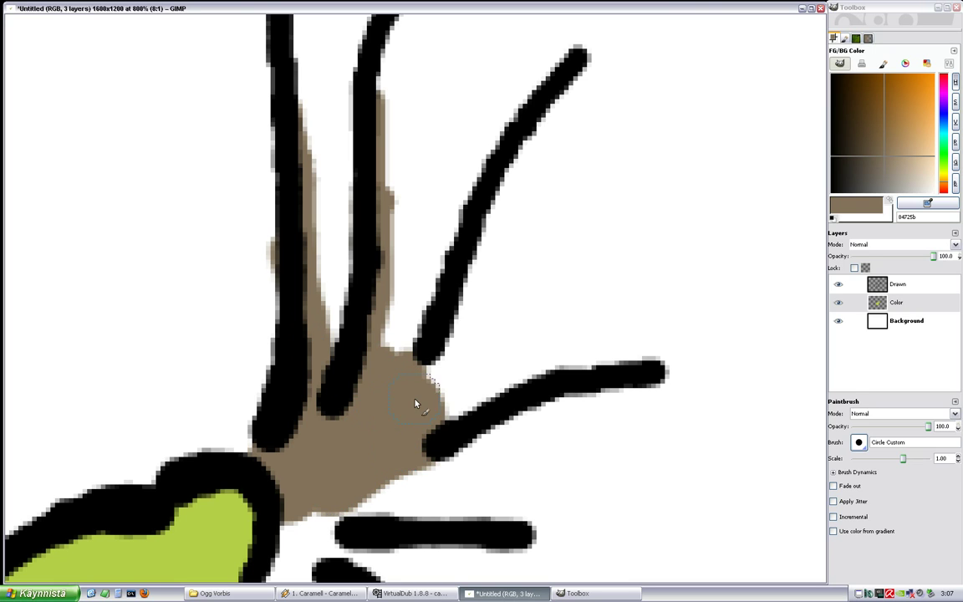
{"action": "mouse_move", "coordinate": [435, 364]}
{"action": "left_mouse_down"}
{"action": "mouse_move", "coordinate": [492, 175]}
{"action": "mouse_move", "coordinate": [519, 128]}
{"action": "mouse_move", "coordinate": [550, 117]}
{"action": "left_mouse_up"}
Paint grey-brown along the three lower hair strokes and fill the gap beside the pear's tip
{"action": "scroll", "coordinate": [544, 343], "scroll_direction": "down", "scroll_amount": 5}
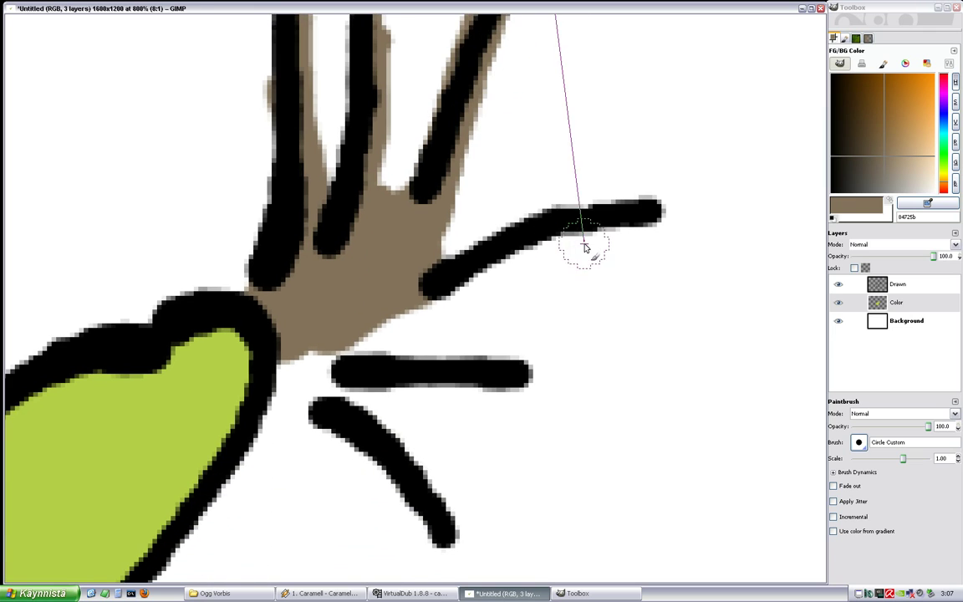
{"action": "mouse_move", "coordinate": [599, 232]}
{"action": "left_mouse_down"}
{"action": "mouse_move", "coordinate": [337, 328]}
{"action": "mouse_move", "coordinate": [326, 368]}
{"action": "mouse_move", "coordinate": [321, 342]}
{"action": "mouse_move", "coordinate": [409, 333]}
{"action": "mouse_move", "coordinate": [423, 299]}
{"action": "mouse_move", "coordinate": [343, 349]}
{"action": "mouse_move", "coordinate": [343, 377]}
{"action": "mouse_move", "coordinate": [488, 387]}
{"action": "mouse_move", "coordinate": [360, 390]}
{"action": "left_mouse_up"}
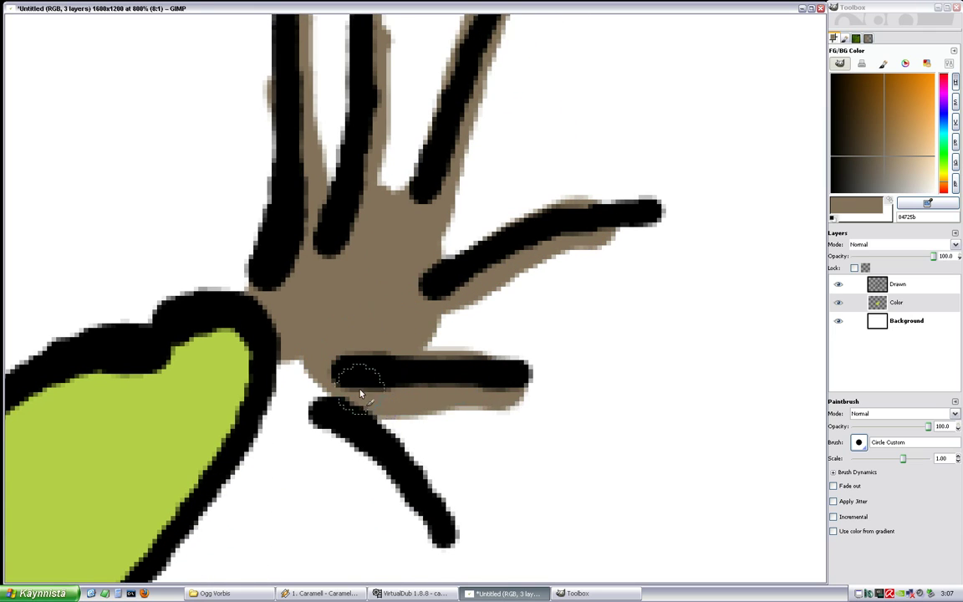
{"action": "left_click_drag", "start_coordinate": [290, 380], "coordinate": [381, 298]}
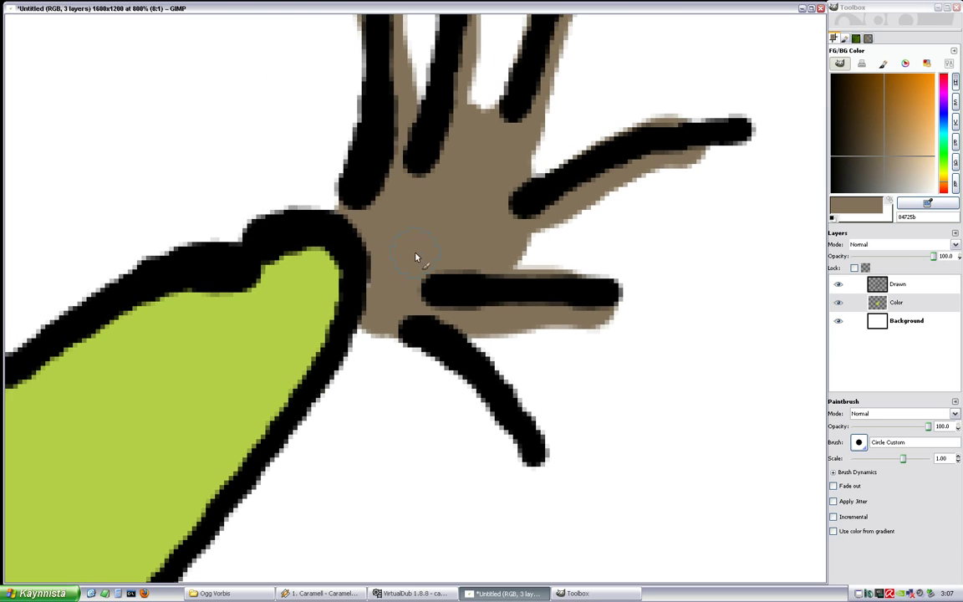
{"action": "scroll", "coordinate": [469, 335], "scroll_direction": "down", "scroll_amount": 2}
{"action": "scroll", "coordinate": [471, 290], "scroll_direction": "left", "scroll_amount": 1}
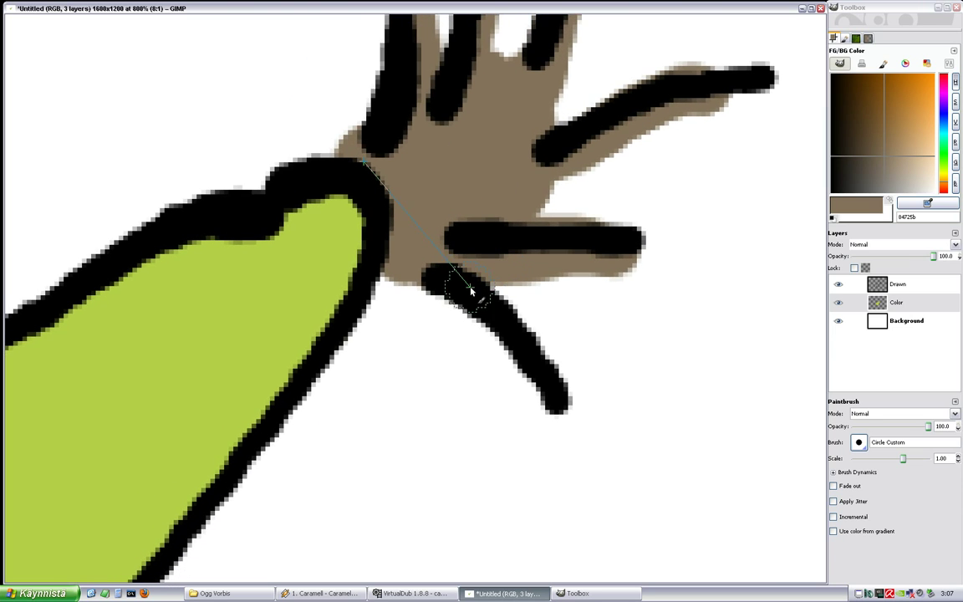
{"action": "mouse_move", "coordinate": [465, 271]}
{"action": "left_mouse_down"}
{"action": "mouse_move", "coordinate": [538, 342]}
{"action": "mouse_move", "coordinate": [555, 393]}
{"action": "mouse_move", "coordinate": [472, 292]}
{"action": "mouse_move", "coordinate": [411, 264]}
{"action": "left_mouse_up"}
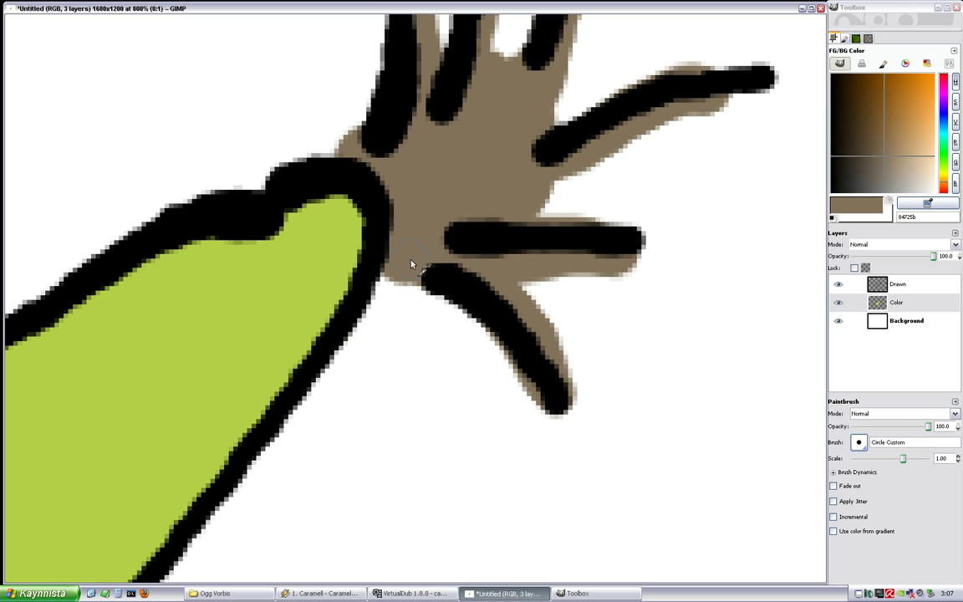
Erase the excess brown above and below the pear's tip with a smaller eraser
{"action": "scroll", "coordinate": [351, 158], "scroll_direction": "up", "scroll_amount": 4}
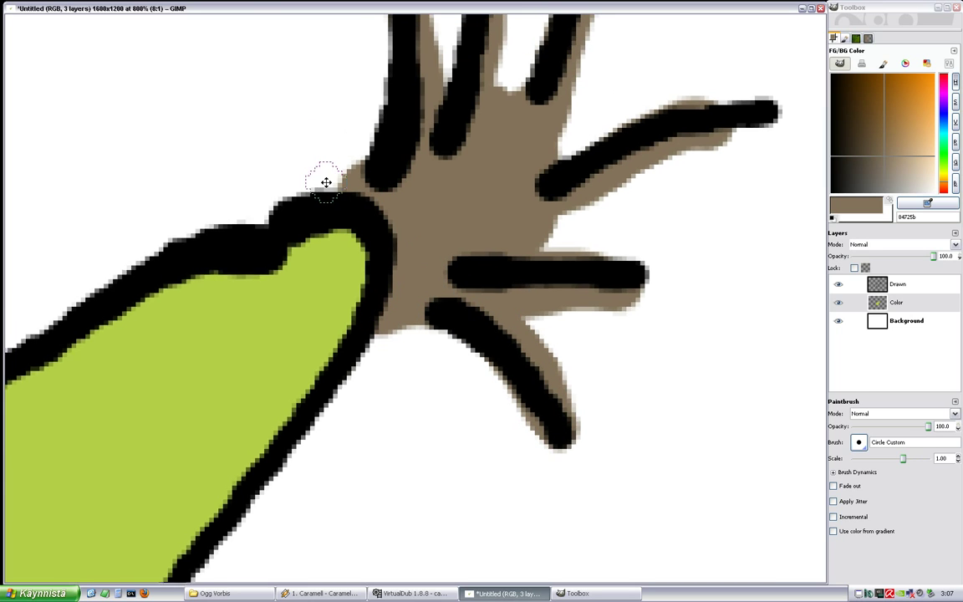
{"action": "key", "text": "shift+e"}
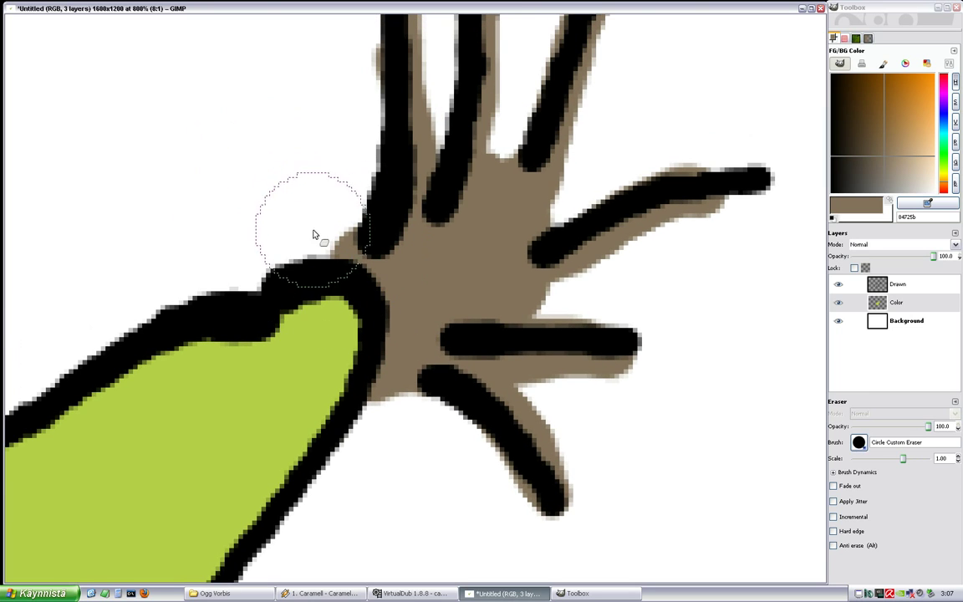
{"action": "left_click", "coordinate": [313, 205]}
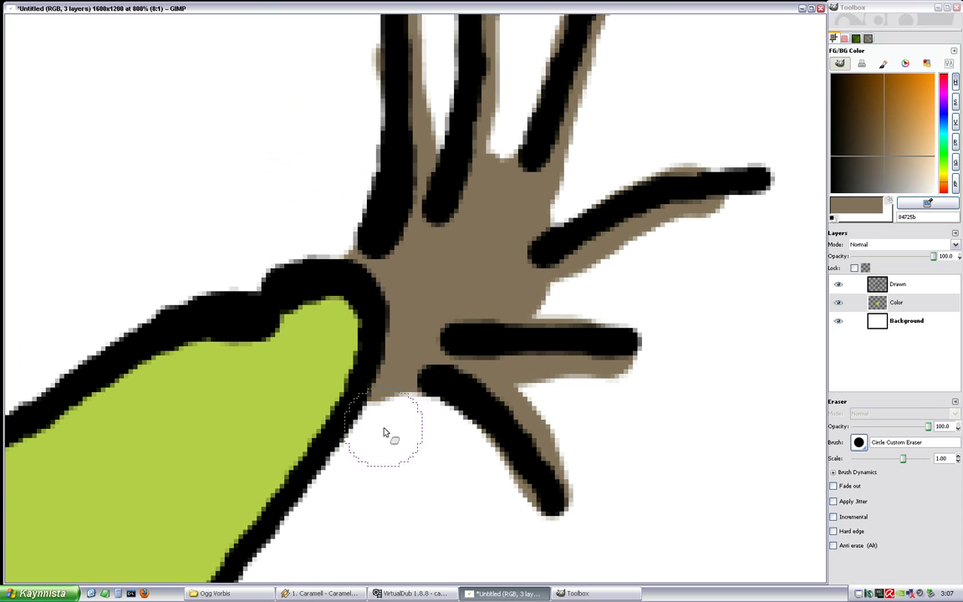
{"action": "left_click_drag", "start_coordinate": [385, 432], "coordinate": [413, 425]}
Erase the excess brown along the upper side of the fourth hair stroke
{"action": "scroll", "coordinate": [375, 408], "scroll_direction": "down", "scroll_amount": 4}
{"action": "scroll", "coordinate": [340, 380], "scroll_direction": "down", "scroll_amount": 2}
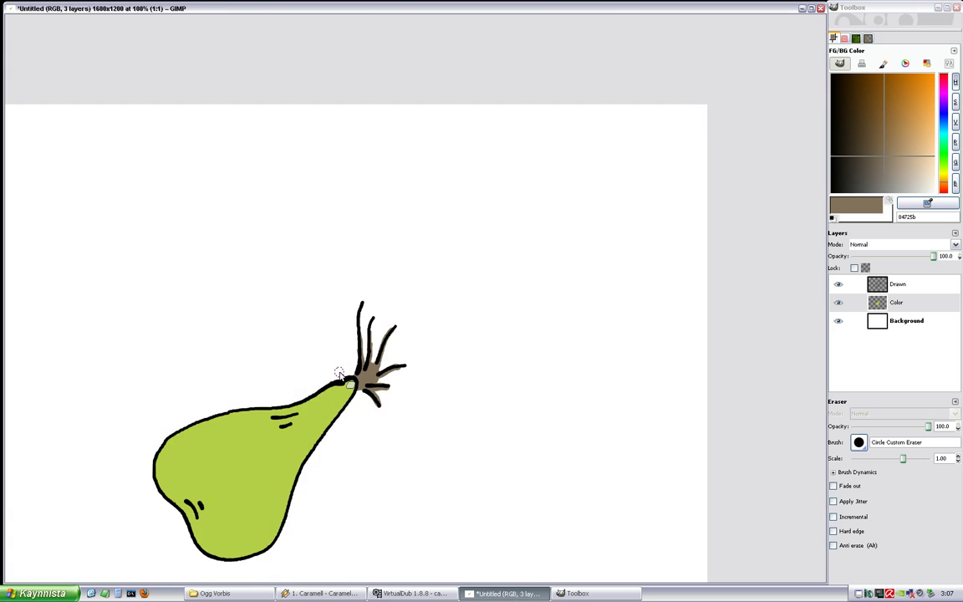
{"action": "left_click_drag", "start_coordinate": [340, 380], "coordinate": [474, 325]}
{"action": "scroll", "coordinate": [475, 324], "scroll_direction": "down", "scroll_amount": 1}
{"action": "scroll", "coordinate": [526, 224], "scroll_direction": "up", "scroll_amount": 8}
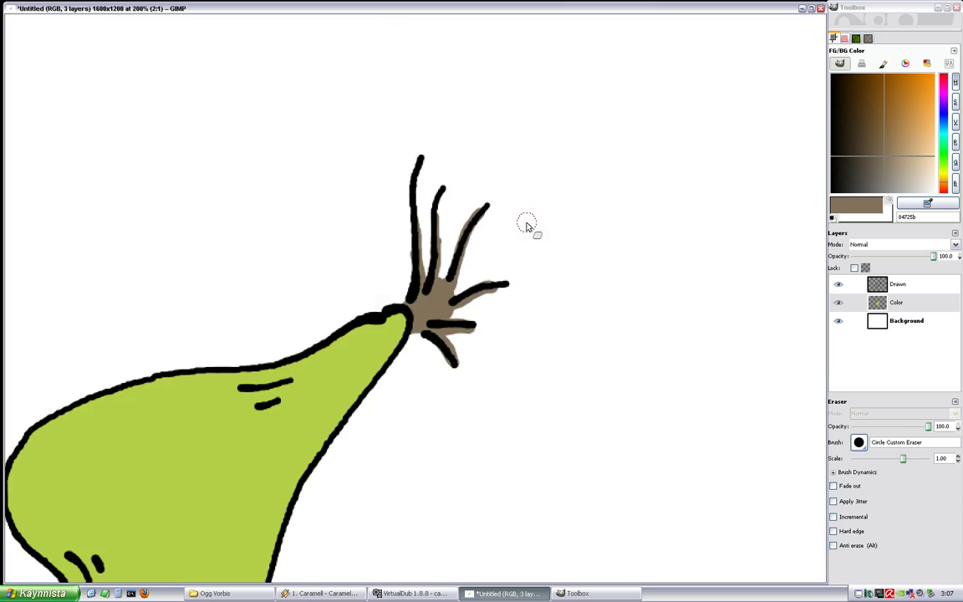
{"action": "left_click", "coordinate": [379, 335]}
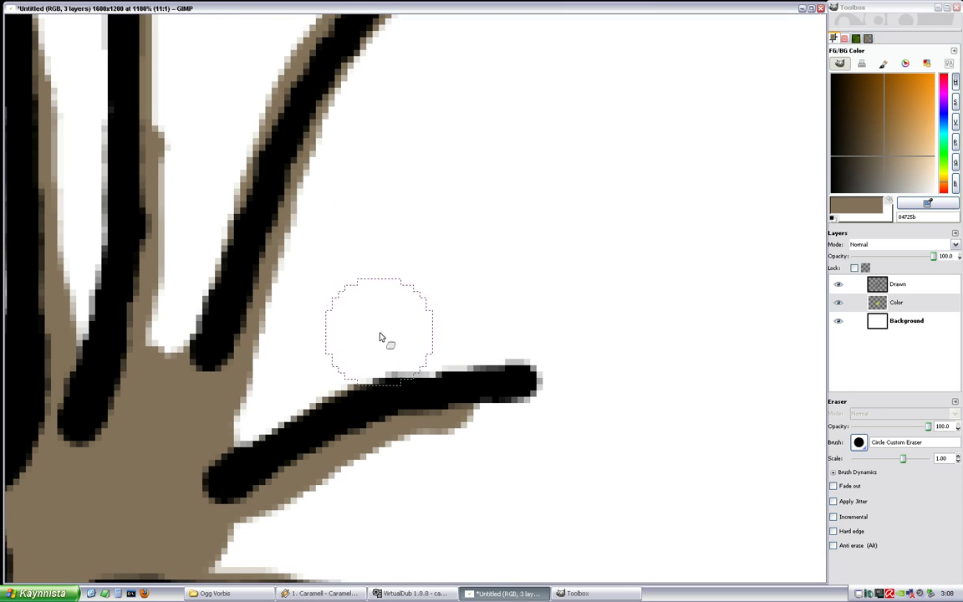
Examine the brown edges around the hair strokes both close up and from a distance
{"action": "key", "text": "minus"}
{"action": "key", "text": "minus"}
{"action": "key", "text": "minus"}
{"action": "key", "text": "minus"}
{"action": "scroll", "coordinate": [176, 320], "scroll_direction": "down", "scroll_amount": 1}
{"action": "left_click_drag", "start_coordinate": [261, 300], "coordinate": [514, 299]}
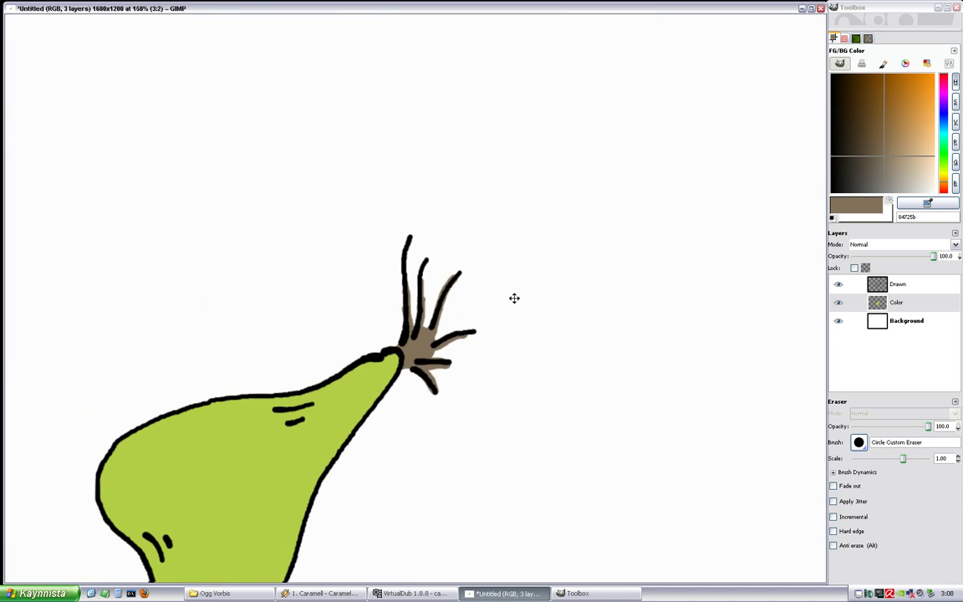
{"action": "scroll", "coordinate": [464, 258], "scroll_direction": "up", "scroll_amount": 8}
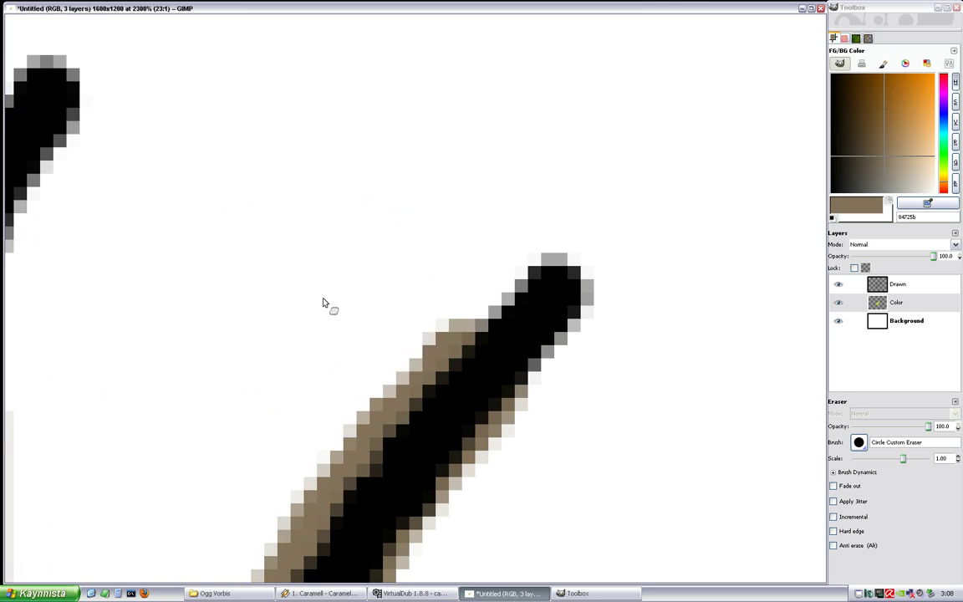
{"action": "key", "text": "minus"}
{"action": "key", "text": "minus"}
{"action": "key", "text": "minus"}
{"action": "key", "text": "minus"}
{"action": "key", "text": "minus"}
{"action": "key", "text": "minus"}
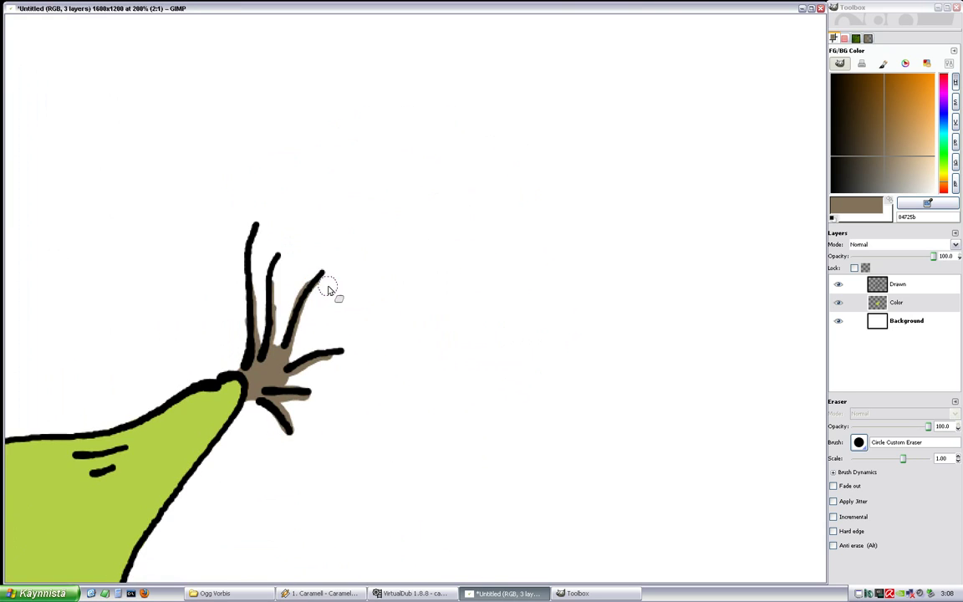
Inspect the brown edges along the upper hair strokes at high magnification
{"action": "key", "text": "plus"}
{"action": "key", "text": "plus"}
{"action": "key", "text": "plus"}
{"action": "key", "text": "plus"}
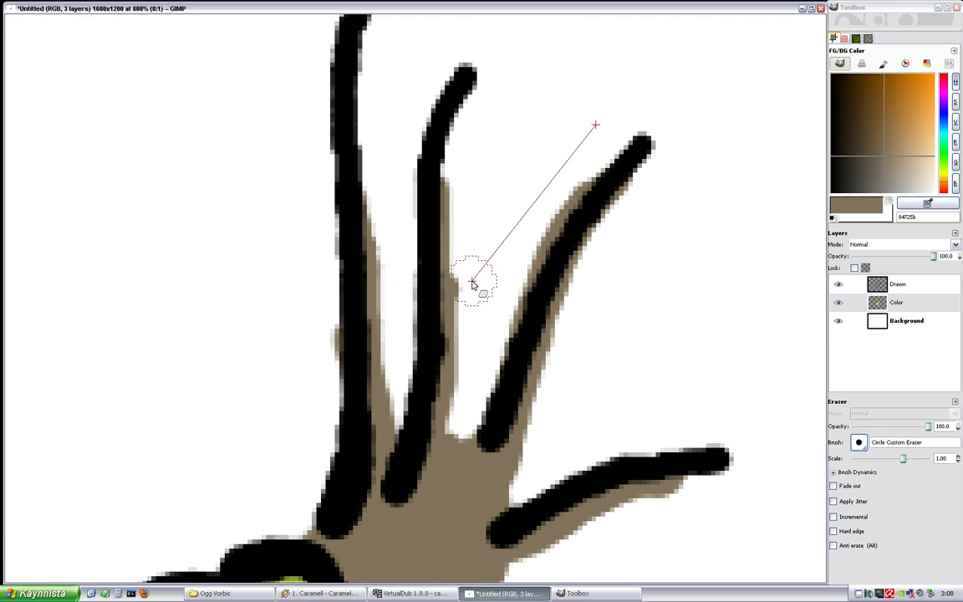
{"action": "key", "text": "plus"}
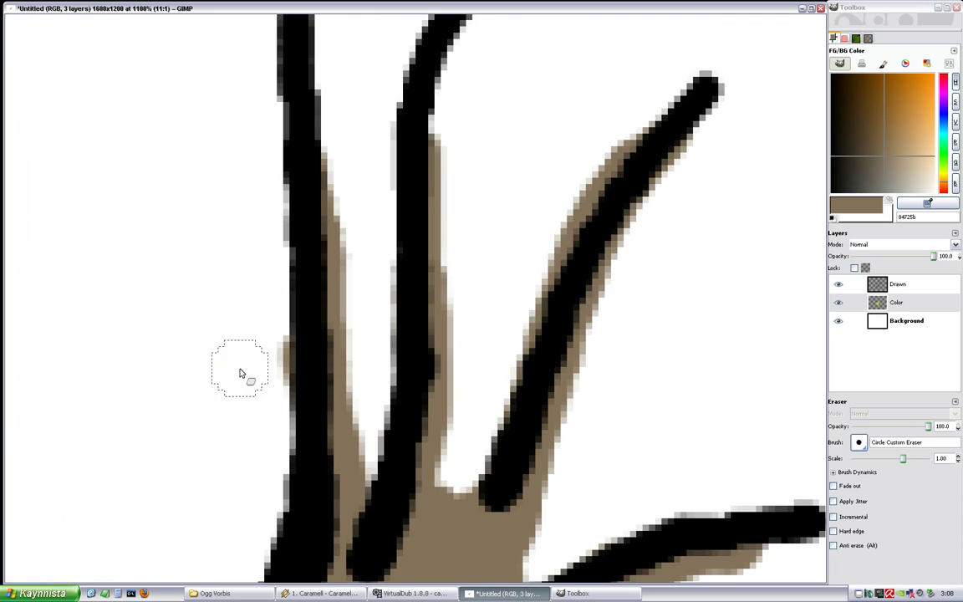
{"action": "key", "text": "minus"}
{"action": "key", "text": "minus"}
{"action": "scroll", "coordinate": [224, 327], "scroll_direction": "down", "scroll_amount": 3}
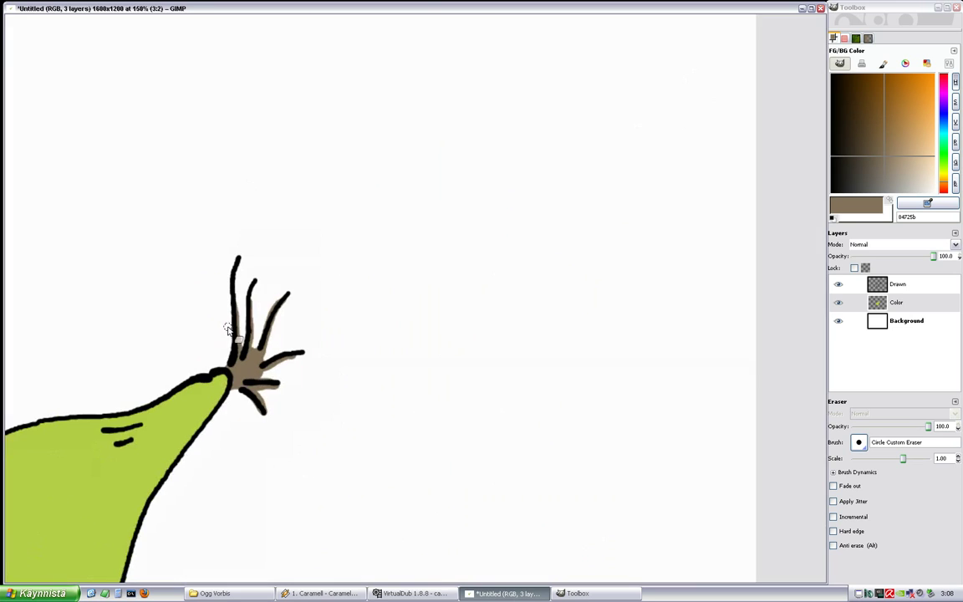
{"action": "left_click_drag", "start_coordinate": [228, 329], "coordinate": [391, 307]}
{"action": "scroll", "coordinate": [466, 331], "scroll_direction": "up", "scroll_amount": 5}
{"action": "key", "text": "minus"}
{"action": "key", "text": "minus"}
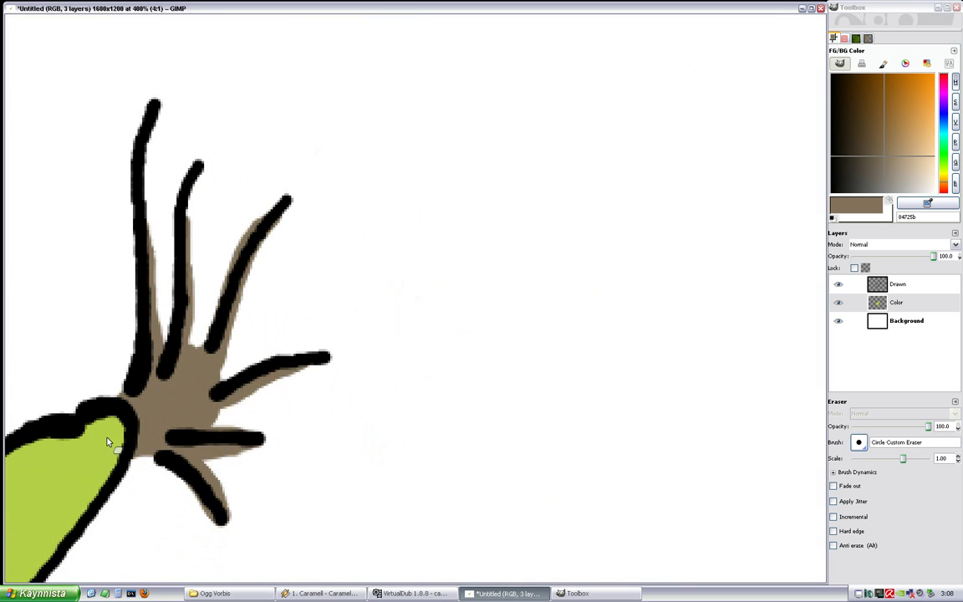
Look over the whole coloured pear, from its rounded end to the hair strokes
{"action": "key", "text": "minus"}
{"action": "key", "text": "minus"}
{"action": "key", "text": "minus"}
{"action": "key", "text": "minus"}
{"action": "key", "text": "minus"}
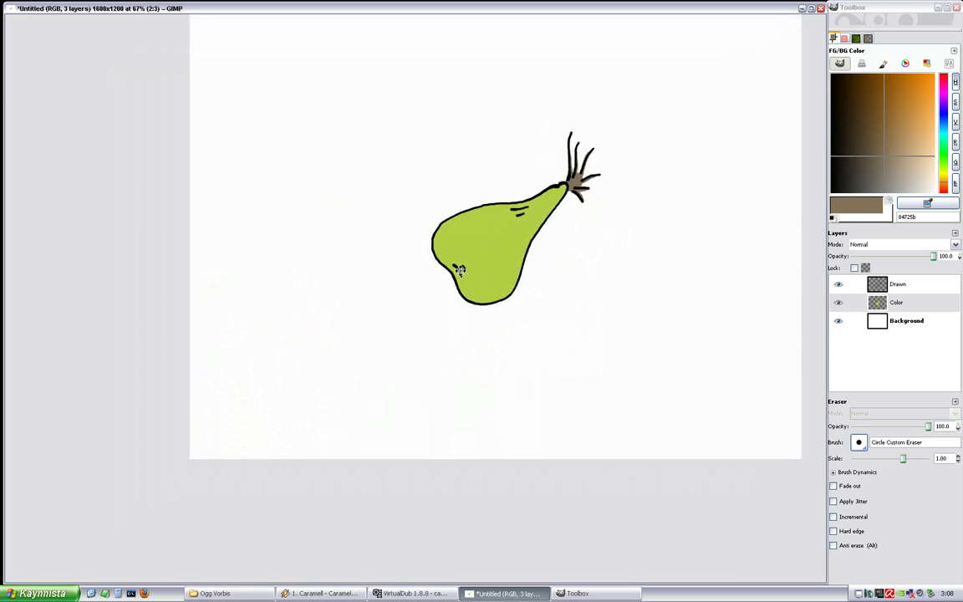
{"action": "key", "text": "plus"}
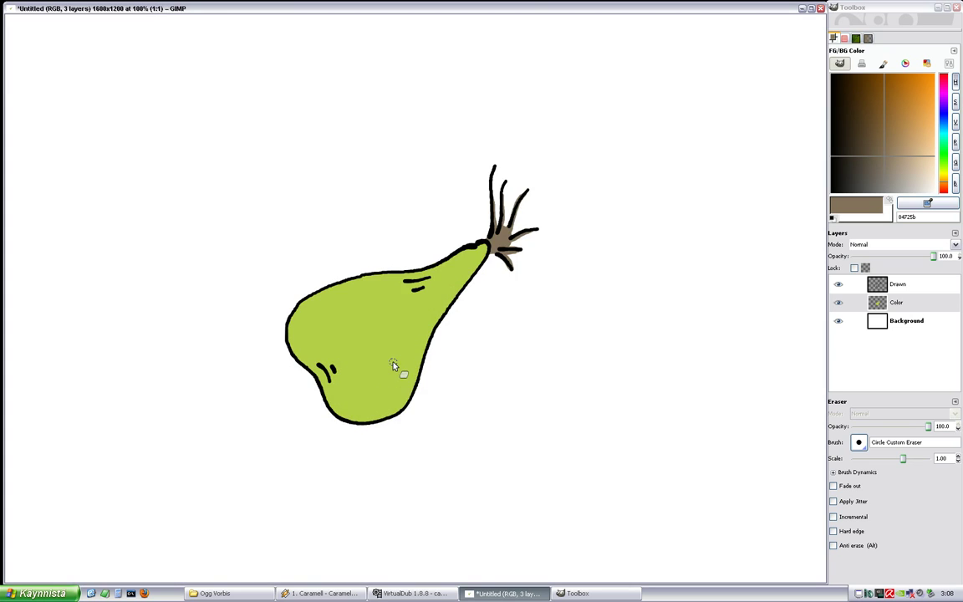
{"action": "key", "text": "plus"}
{"action": "key", "text": "plus"}
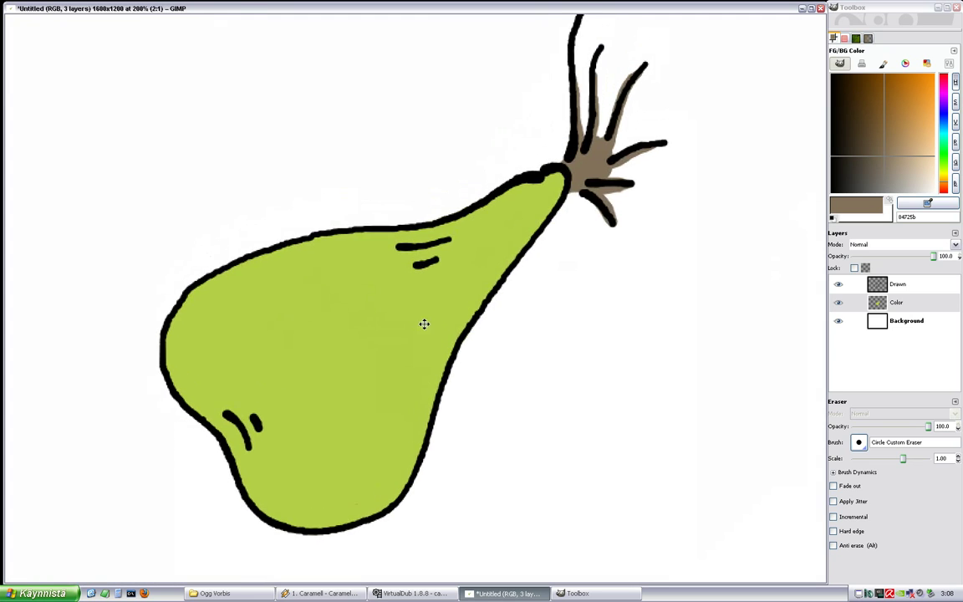
{"action": "left_click_drag", "start_coordinate": [425, 324], "coordinate": [418, 365]}
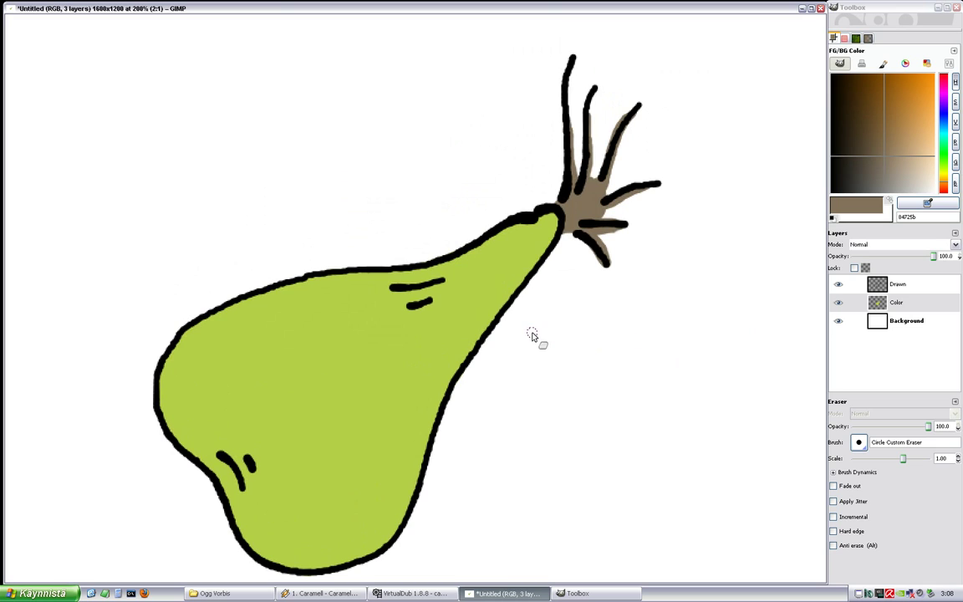
{"action": "left_click_drag", "start_coordinate": [574, 341], "coordinate": [538, 326]}
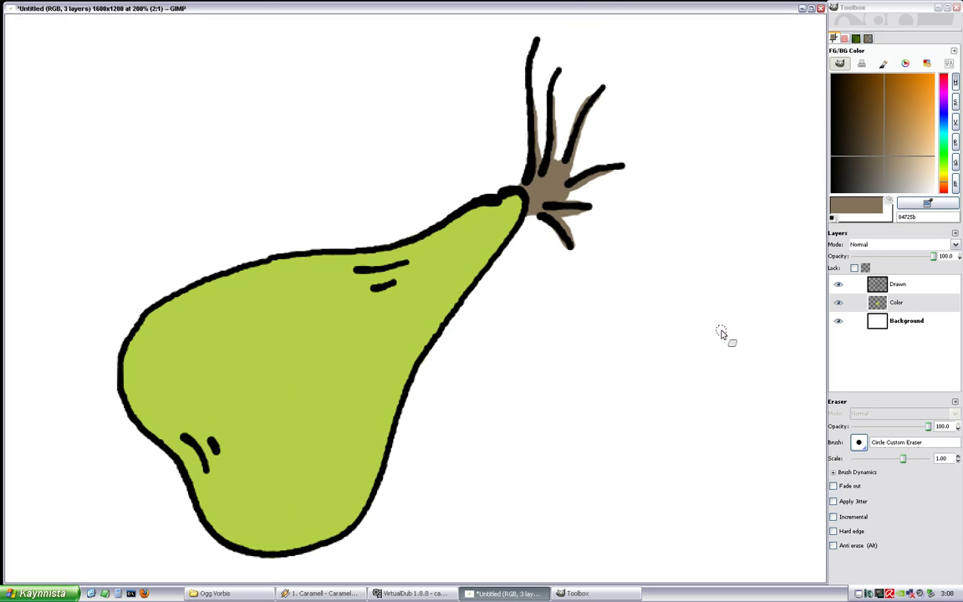
Add a new transparent layer named Splatter directly above the Color layer
{"action": "right_click", "coordinate": [485, 353]}
{"action": "mouse_move", "coordinate": [552, 415]}
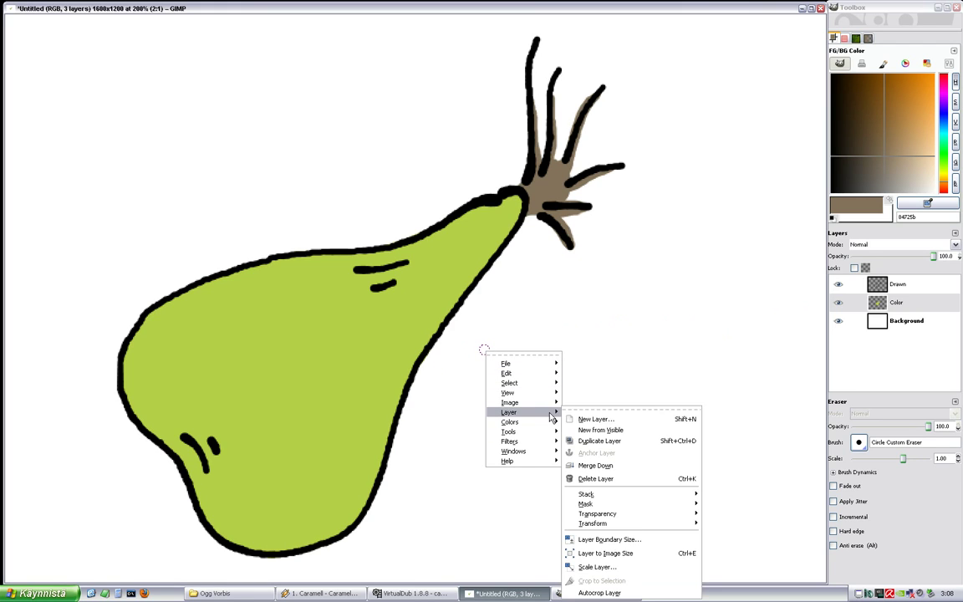
{"action": "left_click", "coordinate": [594, 419]}
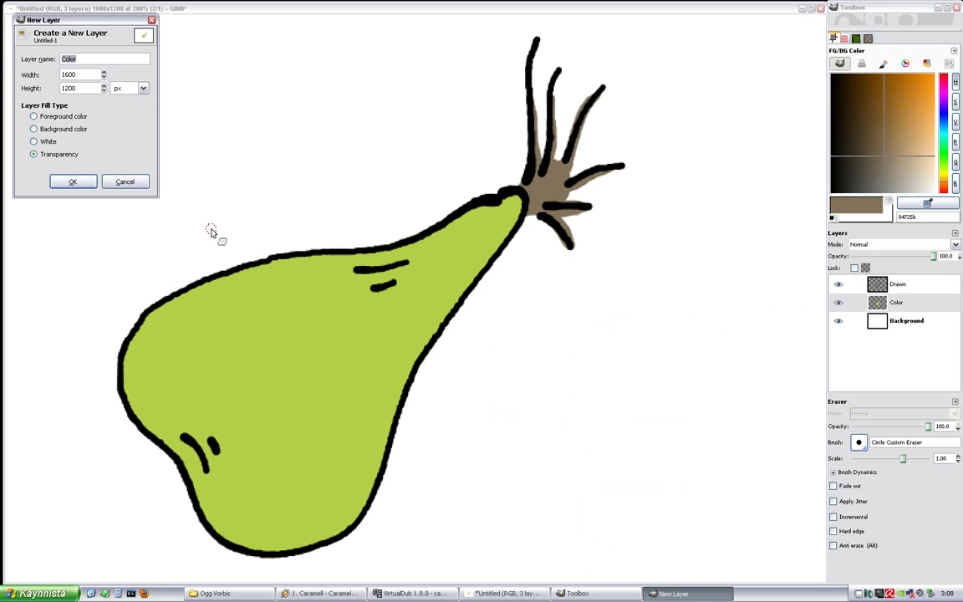
{"action": "key", "text": "Return"}
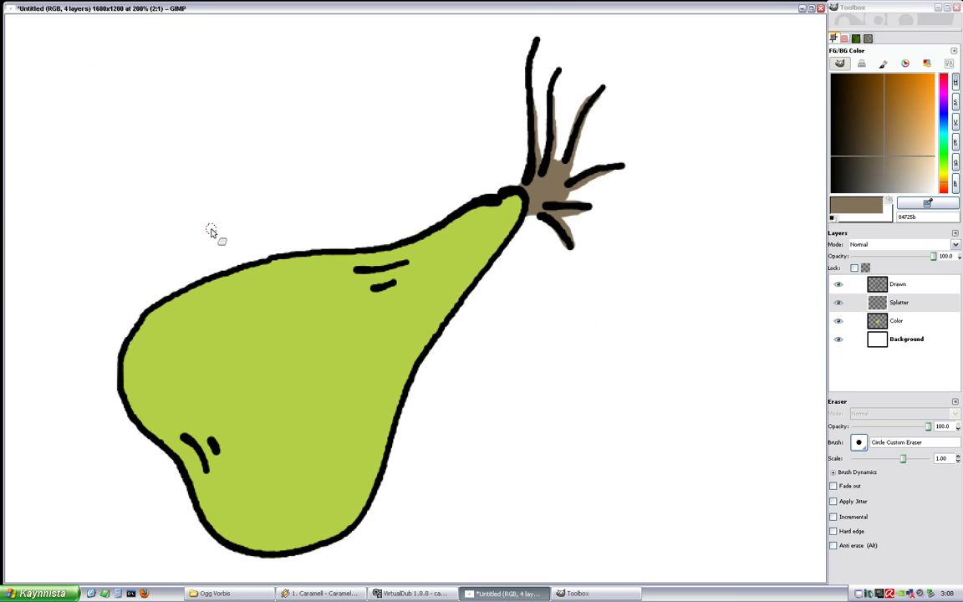
Choose dark red 912222 as the foreground colour and set the Paintbrush opacity to 20
{"action": "left_click_drag", "start_coordinate": [458, 286], "coordinate": [494, 284]}
{"action": "scroll", "coordinate": [488, 316], "scroll_direction": "up", "scroll_amount": 1}
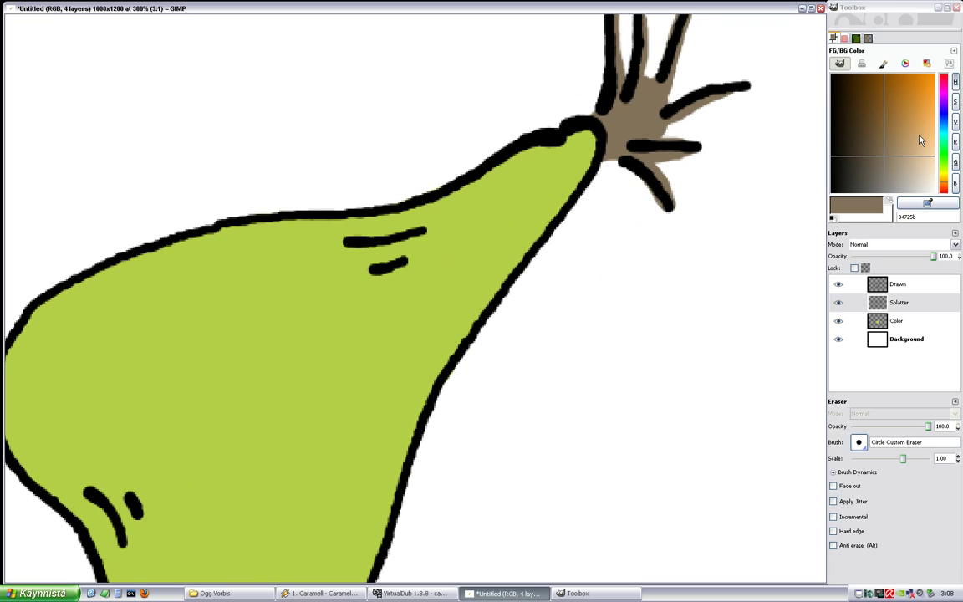
{"action": "left_click_drag", "start_coordinate": [559, 157], "coordinate": [536, 220]}
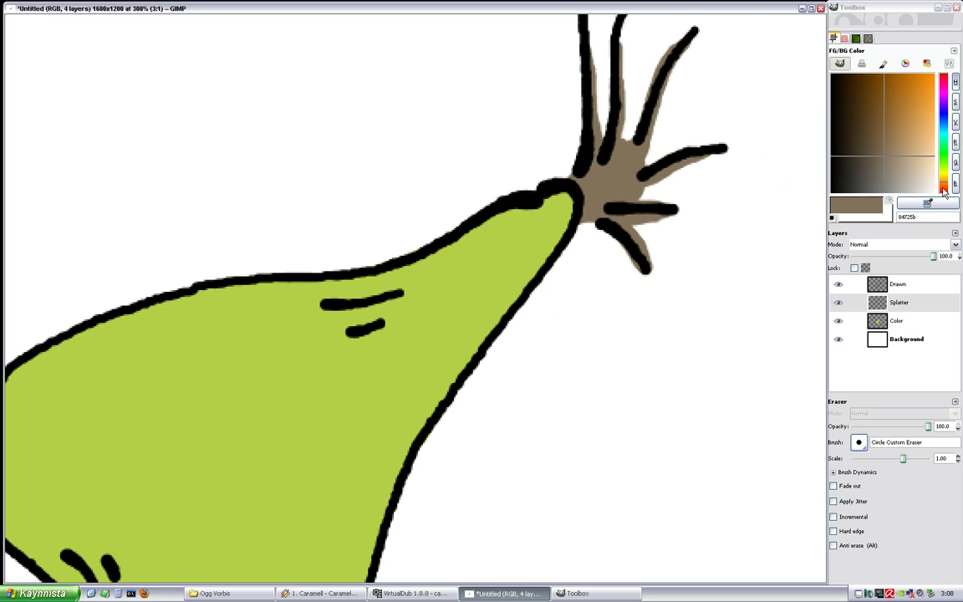
{"action": "left_click", "coordinate": [943, 191]}
{"action": "mouse_move", "coordinate": [917, 118]}
{"action": "left_mouse_down"}
{"action": "mouse_move", "coordinate": [920, 100]}
{"action": "mouse_move", "coordinate": [889, 101]}
{"action": "left_mouse_up"}
{"action": "key", "text": "p"}
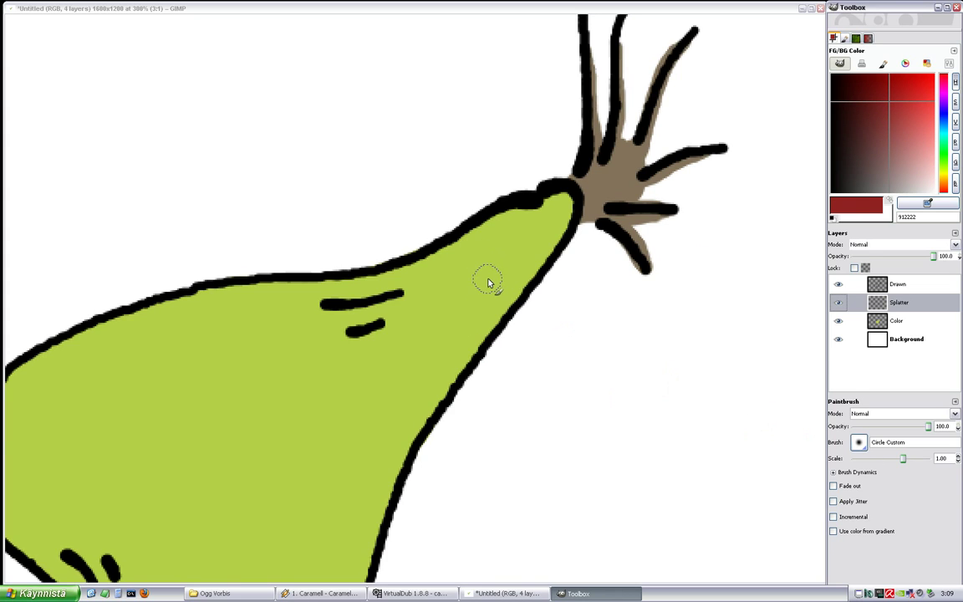
{"action": "left_click", "coordinate": [941, 427]}
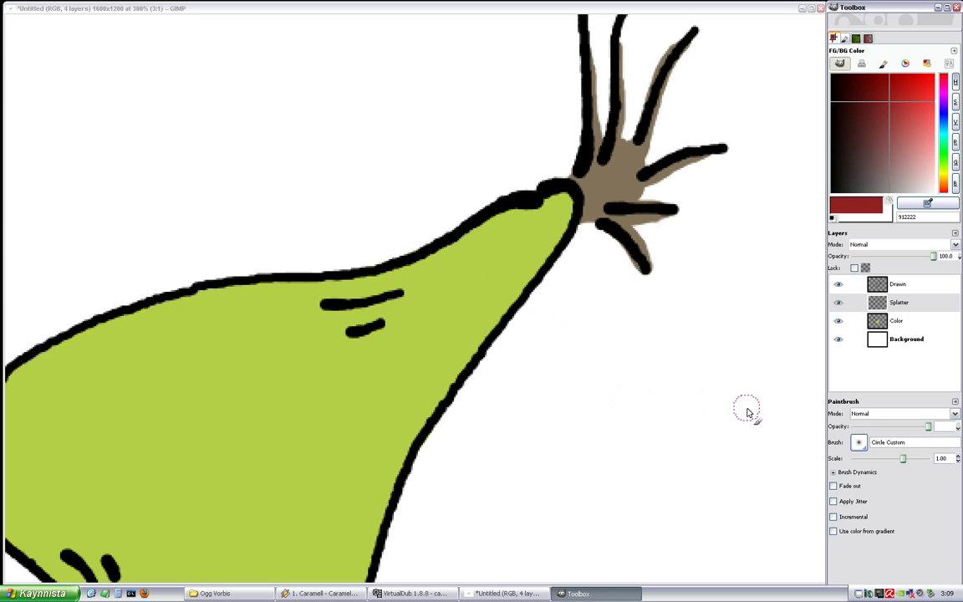
Brush translucent red streaks with a larger soft brush along the pear's neck and upper edge on the Splatter layer
{"action": "scroll", "coordinate": [518, 316], "scroll_direction": "up", "scroll_amount": 1}
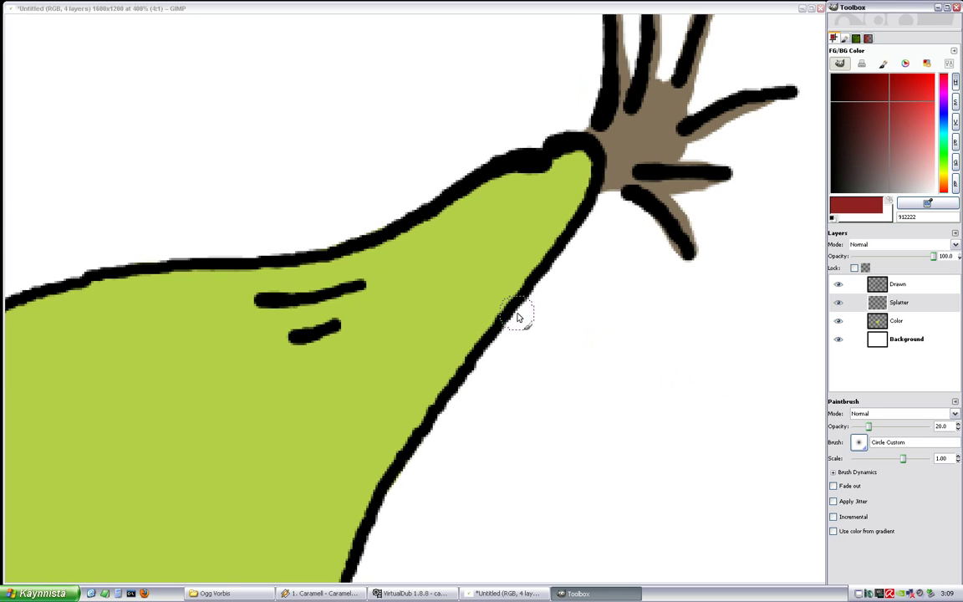
{"action": "left_click_drag", "start_coordinate": [518, 316], "coordinate": [604, 273]}
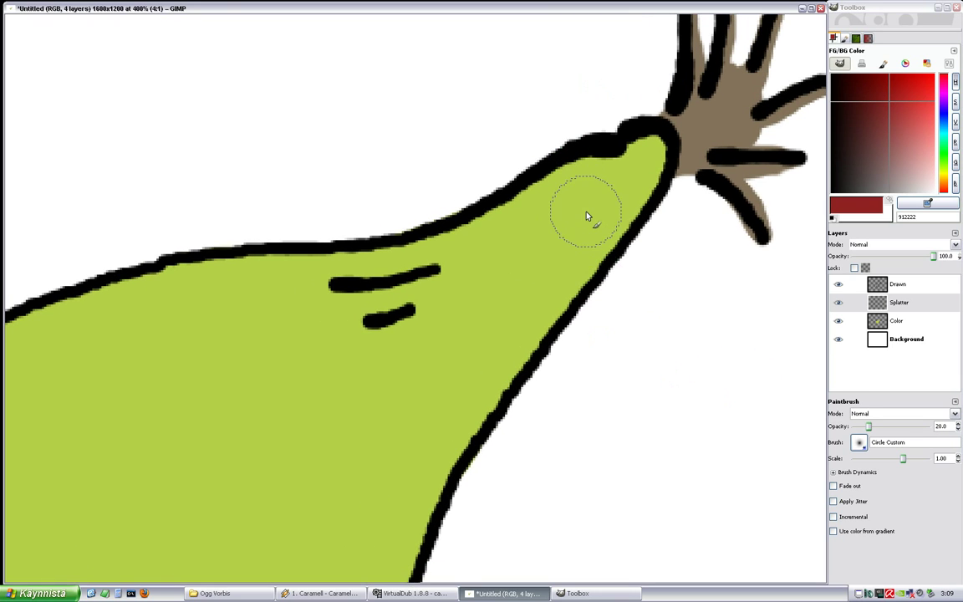
{"action": "mouse_move", "coordinate": [590, 197]}
{"action": "left_mouse_down"}
{"action": "mouse_move", "coordinate": [489, 262]}
{"action": "mouse_move", "coordinate": [614, 186]}
{"action": "mouse_move", "coordinate": [495, 312]}
{"action": "mouse_move", "coordinate": [466, 391]}
{"action": "left_mouse_up"}
{"action": "scroll", "coordinate": [452, 386], "scroll_direction": "down", "scroll_amount": 3}
{"action": "scroll", "coordinate": [506, 326], "scroll_direction": "up", "scroll_amount": 2}
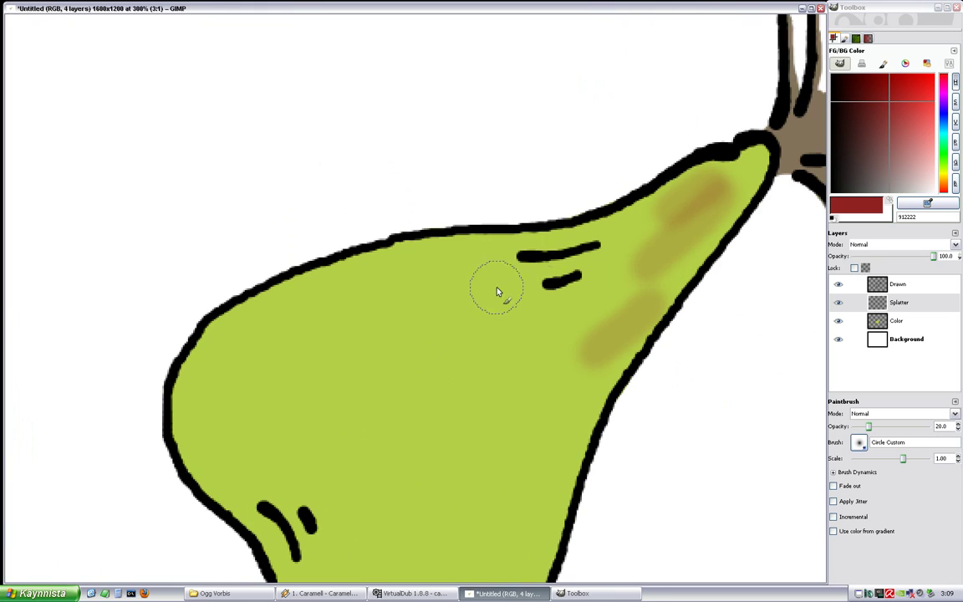
{"action": "left_click_drag", "start_coordinate": [565, 249], "coordinate": [370, 288]}
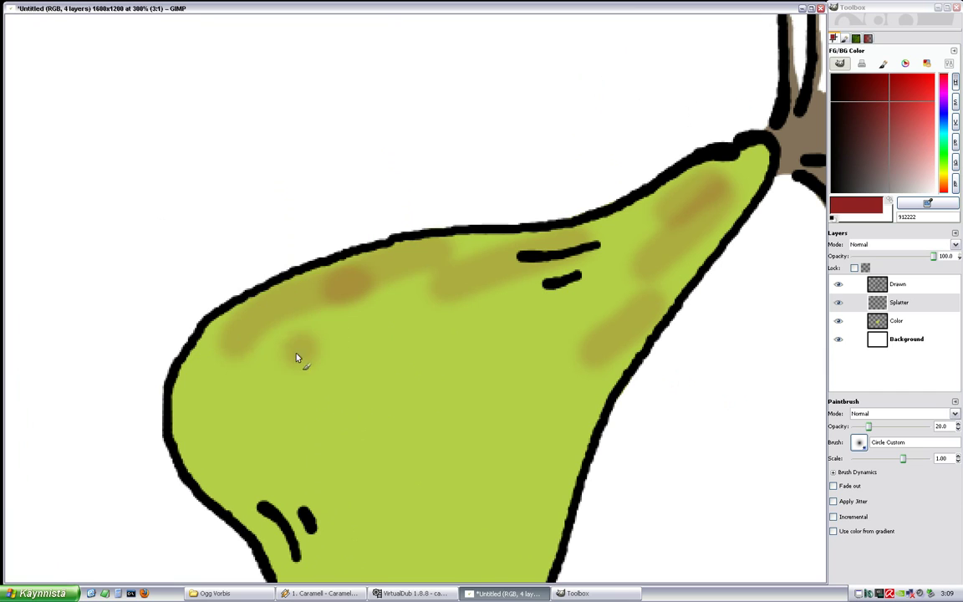
Brush translucent red streaks over the pear's rounded left end, lower bulge, middle and right side
{"action": "left_click_drag", "start_coordinate": [296, 352], "coordinate": [228, 403]}
{"action": "left_click_drag", "start_coordinate": [225, 460], "coordinate": [273, 421]}
{"action": "scroll", "coordinate": [279, 430], "scroll_direction": "down", "scroll_amount": 3}
{"action": "mouse_move", "coordinate": [238, 339]}
{"action": "left_mouse_down"}
{"action": "mouse_move", "coordinate": [211, 295]}
{"action": "mouse_move", "coordinate": [208, 244]}
{"action": "left_mouse_up"}
{"action": "left_click", "coordinate": [191, 294]}
{"action": "left_click_drag", "start_coordinate": [190, 294], "coordinate": [219, 202]}
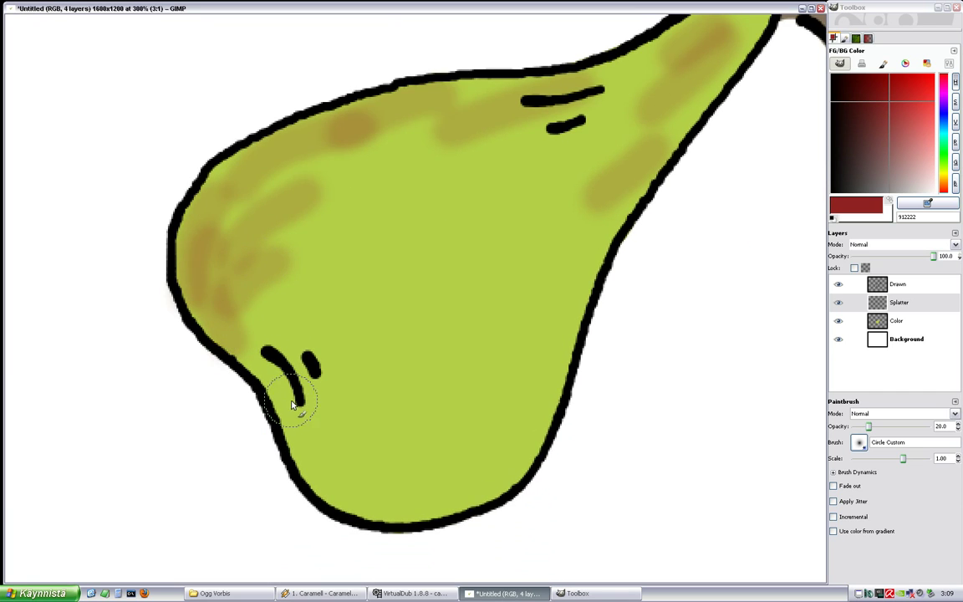
{"action": "mouse_move", "coordinate": [301, 409]}
{"action": "left_mouse_down"}
{"action": "mouse_move", "coordinate": [274, 368]}
{"action": "mouse_move", "coordinate": [317, 429]}
{"action": "left_mouse_up"}
{"action": "mouse_move", "coordinate": [357, 494]}
{"action": "left_mouse_down"}
{"action": "mouse_move", "coordinate": [488, 466]}
{"action": "mouse_move", "coordinate": [336, 490]}
{"action": "mouse_move", "coordinate": [373, 492]}
{"action": "mouse_move", "coordinate": [520, 446]}
{"action": "mouse_move", "coordinate": [437, 449]}
{"action": "mouse_move", "coordinate": [451, 354]}
{"action": "mouse_move", "coordinate": [415, 320]}
{"action": "mouse_move", "coordinate": [422, 153]}
{"action": "mouse_move", "coordinate": [324, 333]}
{"action": "mouse_move", "coordinate": [423, 221]}
{"action": "mouse_move", "coordinate": [458, 404]}
{"action": "mouse_move", "coordinate": [607, 191]}
{"action": "mouse_move", "coordinate": [468, 295]}
{"action": "left_mouse_up"}
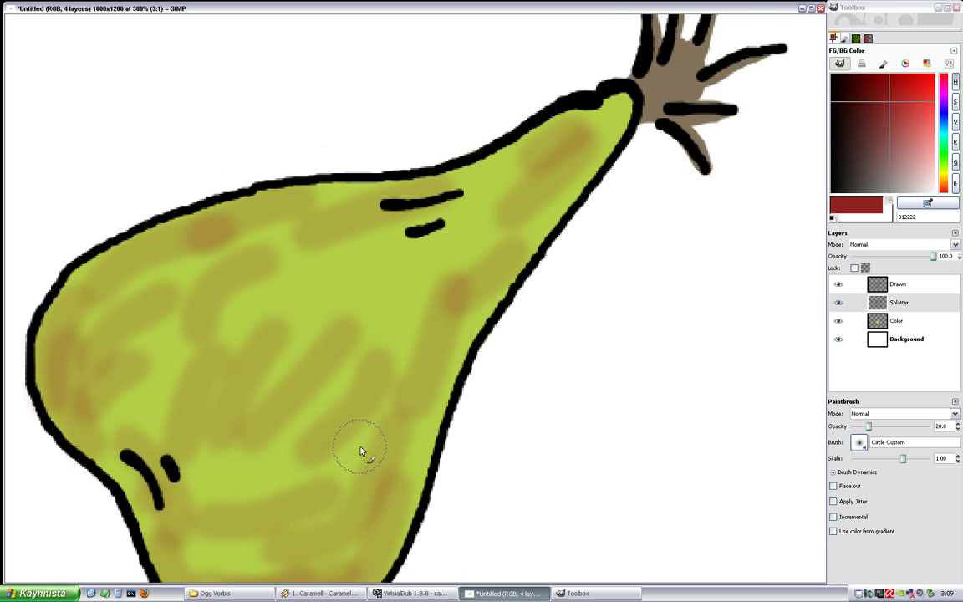
Layer more red strokes over the pear's middle, its neck and the area around the two short upper ink lines
{"action": "mouse_move", "coordinate": [326, 391]}
{"action": "left_mouse_down"}
{"action": "mouse_move", "coordinate": [457, 233]}
{"action": "mouse_move", "coordinate": [434, 305]}
{"action": "mouse_move", "coordinate": [407, 334]}
{"action": "left_mouse_up"}
{"action": "left_click_drag", "start_coordinate": [276, 305], "coordinate": [326, 249]}
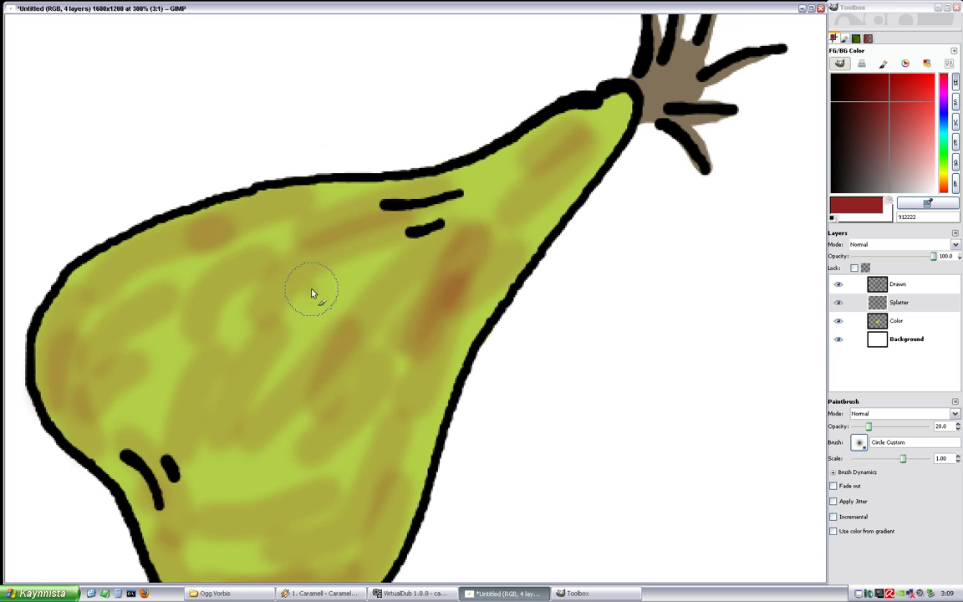
{"action": "mouse_move", "coordinate": [316, 293]}
{"action": "left_mouse_down"}
{"action": "mouse_move", "coordinate": [447, 196]}
{"action": "mouse_move", "coordinate": [532, 152]}
{"action": "left_mouse_up"}
{"action": "left_click_drag", "start_coordinate": [487, 229], "coordinate": [364, 297]}
{"action": "mouse_move", "coordinate": [479, 183]}
{"action": "left_mouse_down"}
{"action": "mouse_move", "coordinate": [410, 237]}
{"action": "mouse_move", "coordinate": [207, 309]}
{"action": "left_mouse_up"}
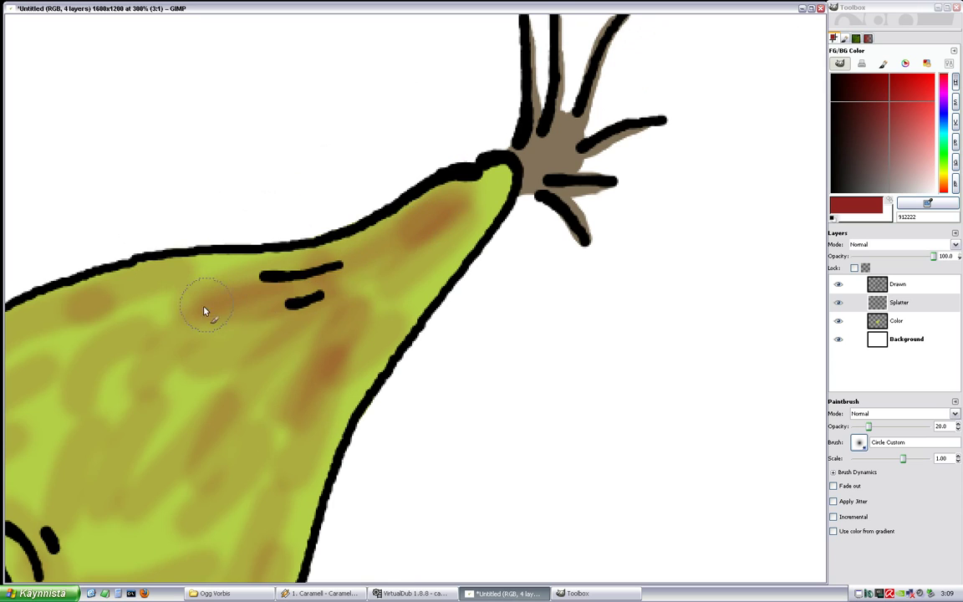
Build up darker, blended red over the pear's upper body and neck, with the Paintbrush opacity set to 10
{"action": "left_click_drag", "start_coordinate": [322, 308], "coordinate": [445, 260]}
{"action": "left_click_drag", "start_coordinate": [317, 288], "coordinate": [224, 354]}
{"action": "left_click_drag", "start_coordinate": [288, 280], "coordinate": [230, 311]}
{"action": "mouse_move", "coordinate": [174, 325]}
{"action": "left_mouse_down"}
{"action": "mouse_move", "coordinate": [126, 416]}
{"action": "mouse_move", "coordinate": [157, 337]}
{"action": "mouse_move", "coordinate": [197, 391]}
{"action": "mouse_move", "coordinate": [98, 418]}
{"action": "mouse_move", "coordinate": [142, 360]}
{"action": "mouse_move", "coordinate": [214, 343]}
{"action": "mouse_move", "coordinate": [165, 439]}
{"action": "mouse_move", "coordinate": [246, 302]}
{"action": "mouse_move", "coordinate": [160, 372]}
{"action": "mouse_move", "coordinate": [335, 260]}
{"action": "mouse_move", "coordinate": [214, 297]}
{"action": "mouse_move", "coordinate": [124, 395]}
{"action": "mouse_move", "coordinate": [269, 287]}
{"action": "mouse_move", "coordinate": [126, 410]}
{"action": "mouse_move", "coordinate": [239, 315]}
{"action": "mouse_move", "coordinate": [462, 277]}
{"action": "mouse_move", "coordinate": [283, 362]}
{"action": "left_mouse_up"}
{"action": "scroll", "coordinate": [227, 346], "scroll_direction": "up", "scroll_amount": 6}
{"action": "scroll", "coordinate": [188, 359], "scroll_direction": "down", "scroll_amount": 1}
{"action": "left_click_drag", "start_coordinate": [450, 253], "coordinate": [313, 360]}
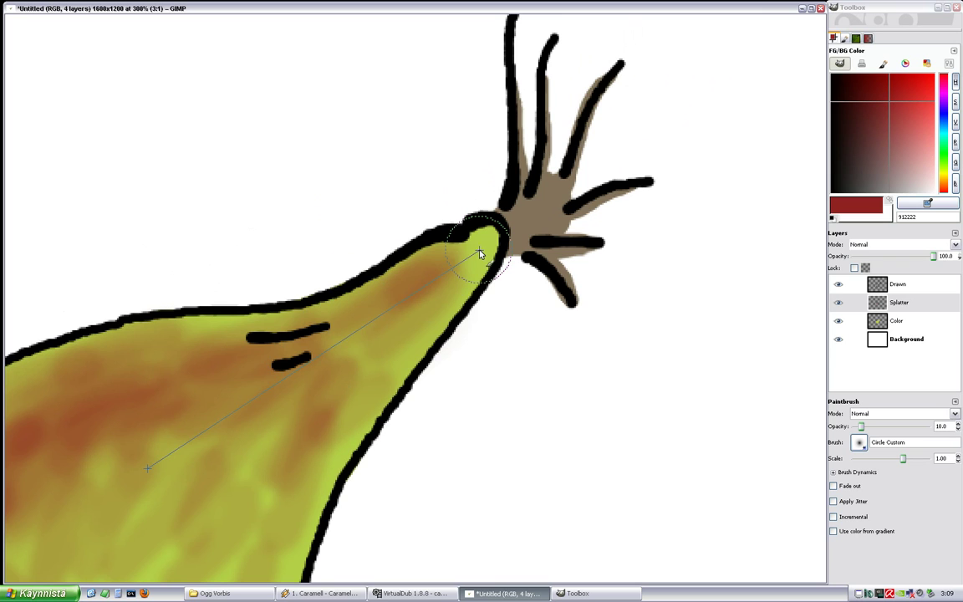
{"action": "mouse_move", "coordinate": [439, 272]}
{"action": "left_mouse_down"}
{"action": "mouse_move", "coordinate": [317, 339]}
{"action": "mouse_move", "coordinate": [382, 328]}
{"action": "mouse_move", "coordinate": [262, 410]}
{"action": "mouse_move", "coordinate": [307, 395]}
{"action": "left_mouse_up"}
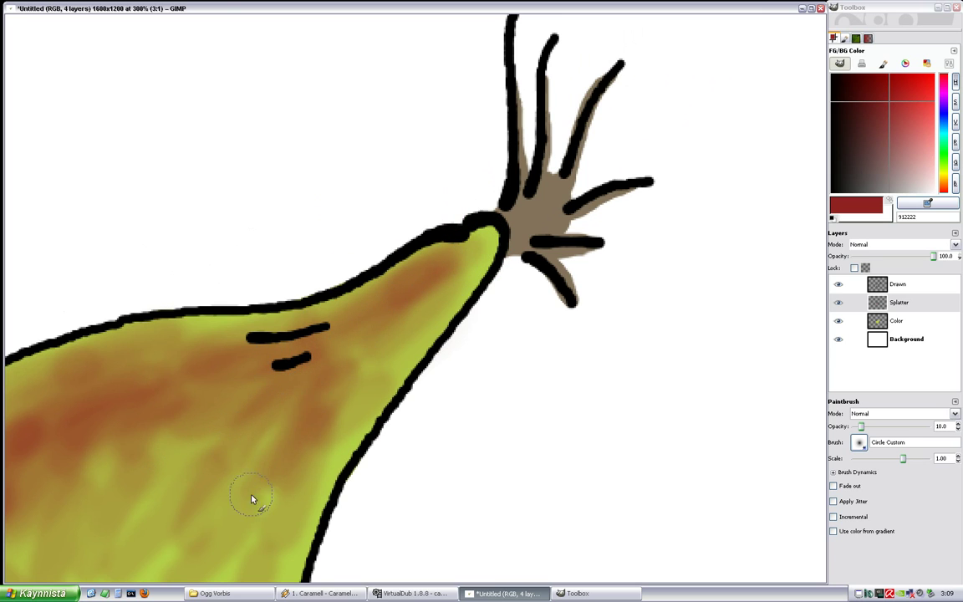
{"action": "left_click_drag", "start_coordinate": [206, 423], "coordinate": [398, 294]}
{"action": "mouse_move", "coordinate": [334, 376]}
{"action": "left_mouse_down"}
{"action": "mouse_move", "coordinate": [305, 468]}
{"action": "mouse_move", "coordinate": [334, 486]}
{"action": "mouse_move", "coordinate": [443, 424]}
{"action": "mouse_move", "coordinate": [346, 493]}
{"action": "left_mouse_up"}
{"action": "scroll", "coordinate": [316, 381], "scroll_direction": "down", "scroll_amount": 5}
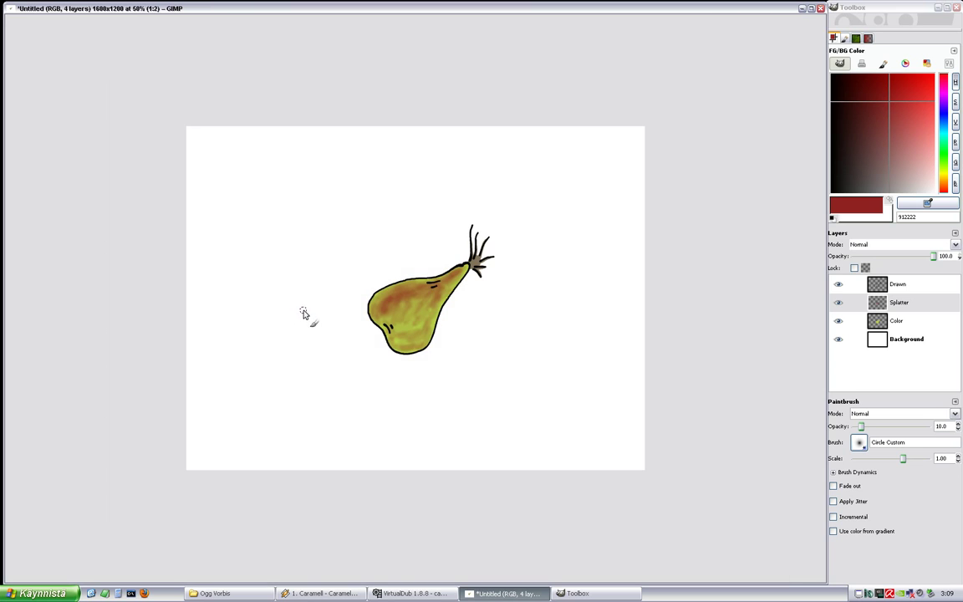
Blend faint red along the pear's upper outline and up to the tip of its neck
{"action": "scroll", "coordinate": [404, 290], "scroll_direction": "up", "scroll_amount": 6}
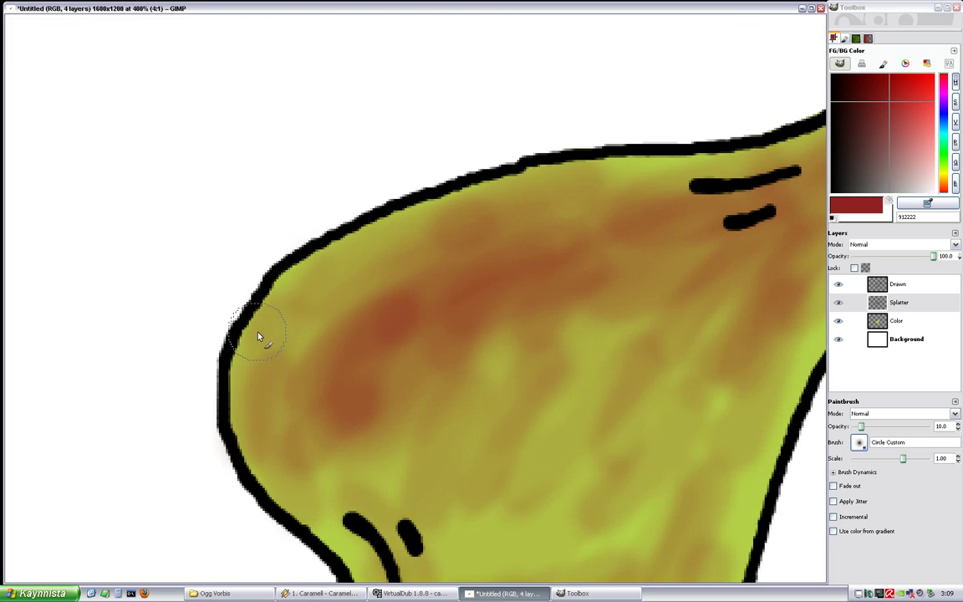
{"action": "mouse_move", "coordinate": [463, 217]}
{"action": "left_mouse_down"}
{"action": "mouse_move", "coordinate": [727, 187]}
{"action": "mouse_move", "coordinate": [610, 188]}
{"action": "mouse_move", "coordinate": [697, 177]}
{"action": "mouse_move", "coordinate": [498, 235]}
{"action": "left_mouse_up"}
{"action": "left_click_drag", "start_coordinate": [343, 219], "coordinate": [208, 258]}
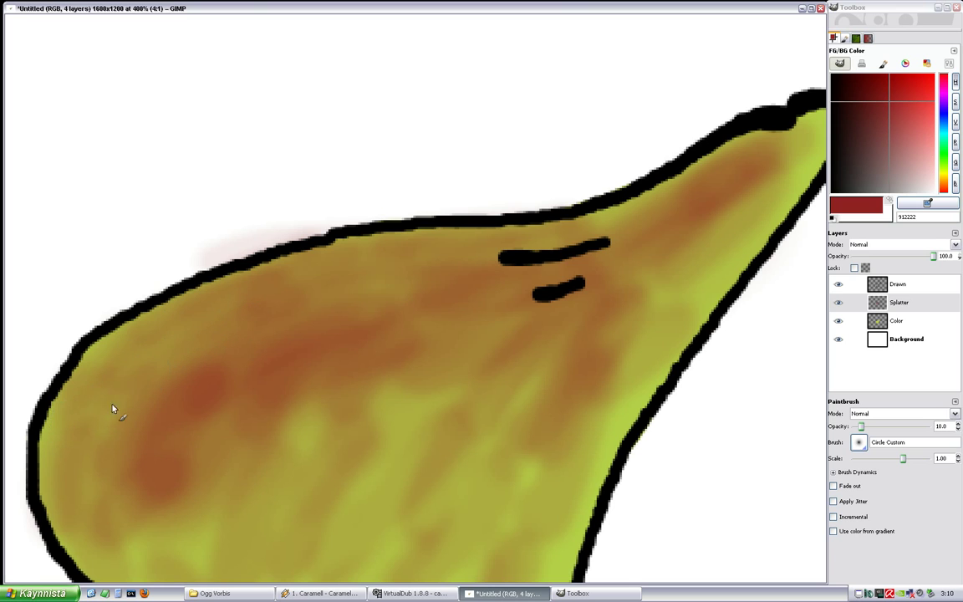
{"action": "left_click_drag", "start_coordinate": [584, 261], "coordinate": [346, 365]}
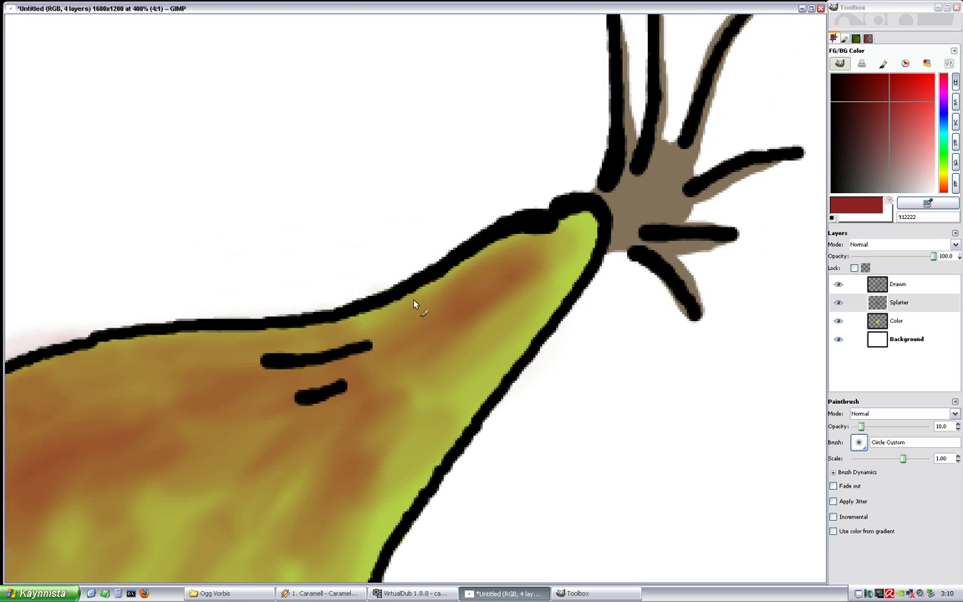
{"action": "mouse_move", "coordinate": [414, 300]}
{"action": "left_mouse_down"}
{"action": "mouse_move", "coordinate": [320, 349]}
{"action": "mouse_move", "coordinate": [525, 234]}
{"action": "mouse_move", "coordinate": [595, 237]}
{"action": "mouse_move", "coordinate": [491, 335]}
{"action": "left_mouse_up"}
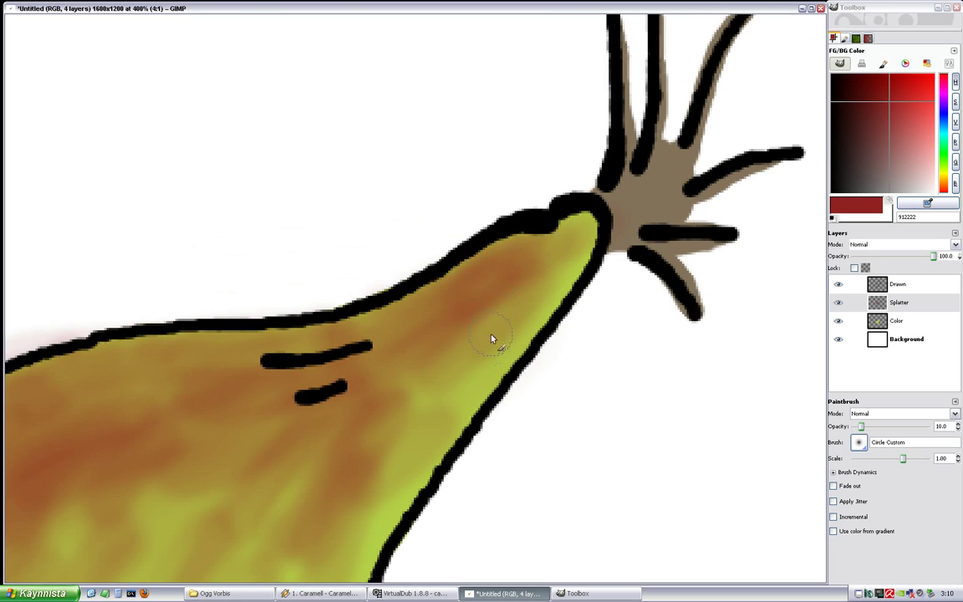
{"action": "scroll", "coordinate": [492, 339], "scroll_direction": "down", "scroll_amount": 6}
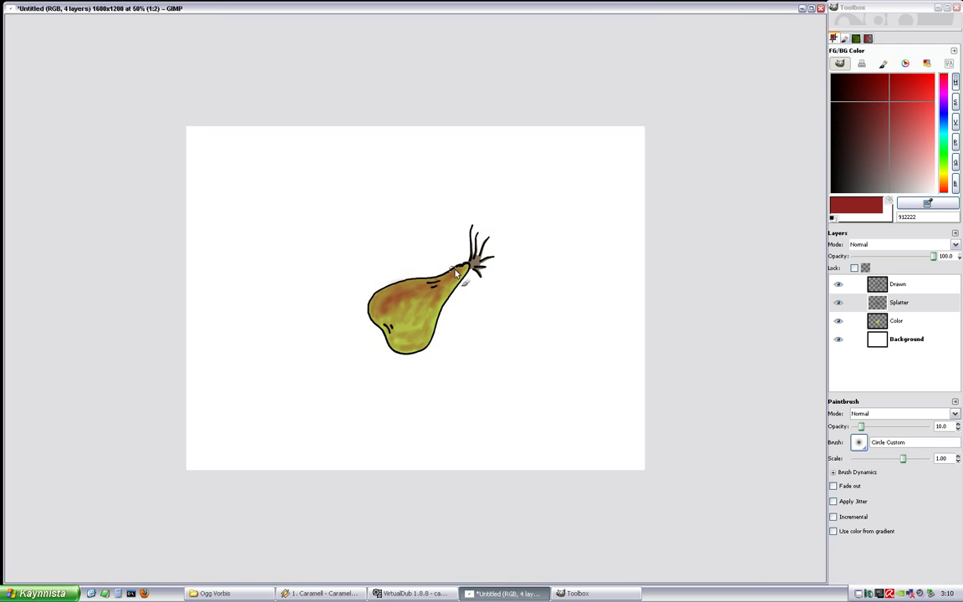
Switch to the Eraser with an enlarged soft brush and 30 opacity
{"action": "scroll", "coordinate": [457, 273], "scroll_direction": "up", "scroll_amount": 6}
{"action": "key", "text": "shift+e"}
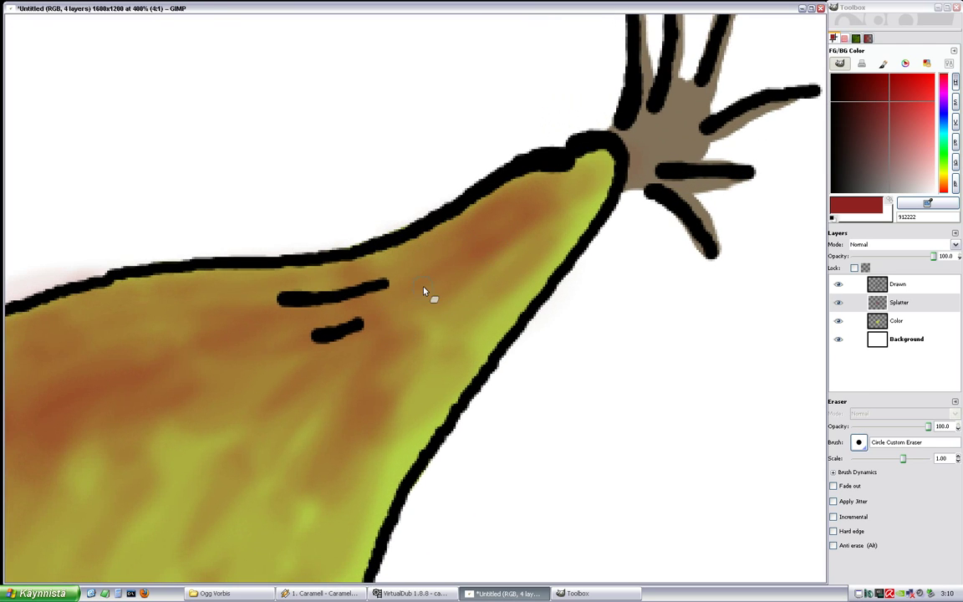
{"action": "key", "text": "]"}
{"action": "key", "text": "]"}
{"action": "key", "text": "]"}
{"action": "key", "text": "]"}
{"action": "key", "text": "]"}
{"action": "key", "text": "]"}
{"action": "key", "text": "]"}
{"action": "key", "text": "]"}
{"action": "key", "text": "]"}
{"action": "key", "text": "]"}
{"action": "key", "text": "]"}
{"action": "key", "text": "]"}
{"action": "scroll", "coordinate": [489, 310], "scroll_direction": "down", "scroll_amount": 5}
{"action": "scroll", "coordinate": [497, 288], "scroll_direction": "down", "scroll_amount": 7}
Fade the red patches across the pear's neck and body with broad, partially transparent eraser strokes
{"action": "mouse_move", "coordinate": [586, 173]}
{"action": "left_mouse_down"}
{"action": "mouse_move", "coordinate": [577, 217]}
{"action": "mouse_move", "coordinate": [439, 343]}
{"action": "left_mouse_up"}
{"action": "left_click_drag", "start_coordinate": [439, 401], "coordinate": [565, 232]}
{"action": "mouse_move", "coordinate": [575, 146]}
{"action": "left_mouse_down"}
{"action": "mouse_move", "coordinate": [452, 322]}
{"action": "mouse_move", "coordinate": [549, 312]}
{"action": "left_mouse_up"}
{"action": "scroll", "coordinate": [350, 424], "scroll_direction": "down", "scroll_amount": 2}
{"action": "mouse_move", "coordinate": [632, 166]}
{"action": "left_mouse_down"}
{"action": "mouse_move", "coordinate": [567, 222]}
{"action": "mouse_move", "coordinate": [487, 246]}
{"action": "mouse_move", "coordinate": [311, 270]}
{"action": "mouse_move", "coordinate": [237, 384]}
{"action": "mouse_move", "coordinate": [343, 368]}
{"action": "mouse_move", "coordinate": [457, 242]}
{"action": "mouse_move", "coordinate": [295, 324]}
{"action": "mouse_move", "coordinate": [303, 441]}
{"action": "mouse_move", "coordinate": [326, 353]}
{"action": "mouse_move", "coordinate": [454, 308]}
{"action": "mouse_move", "coordinate": [409, 414]}
{"action": "left_mouse_up"}
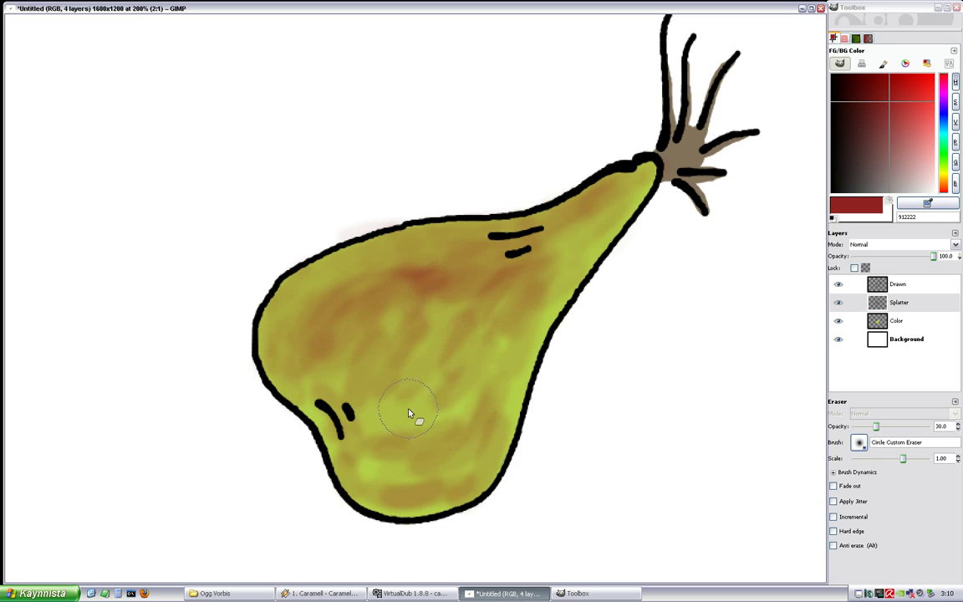
{"action": "mouse_move", "coordinate": [529, 300]}
{"action": "left_mouse_down"}
{"action": "mouse_move", "coordinate": [475, 437]}
{"action": "mouse_move", "coordinate": [396, 464]}
{"action": "mouse_move", "coordinate": [464, 470]}
{"action": "mouse_move", "coordinate": [425, 468]}
{"action": "left_mouse_up"}
{"action": "left_click_drag", "start_coordinate": [546, 260], "coordinate": [378, 400]}
{"action": "scroll", "coordinate": [492, 283], "scroll_direction": "up", "scroll_amount": 2}
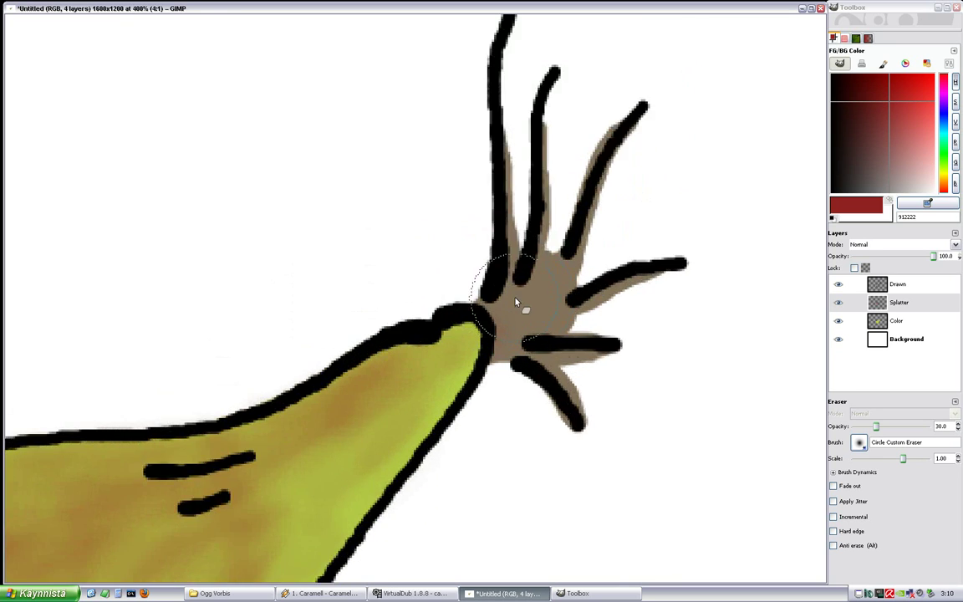
Set the foreground colour to a light orange-brown (cf9a4e)
{"action": "scroll", "coordinate": [518, 299], "scroll_direction": "down", "scroll_amount": 2}
{"action": "scroll", "coordinate": [518, 300], "scroll_direction": "up", "scroll_amount": 2}
{"action": "left_click", "coordinate": [945, 179]}
{"action": "left_click_drag", "start_coordinate": [948, 179], "coordinate": [945, 184]}
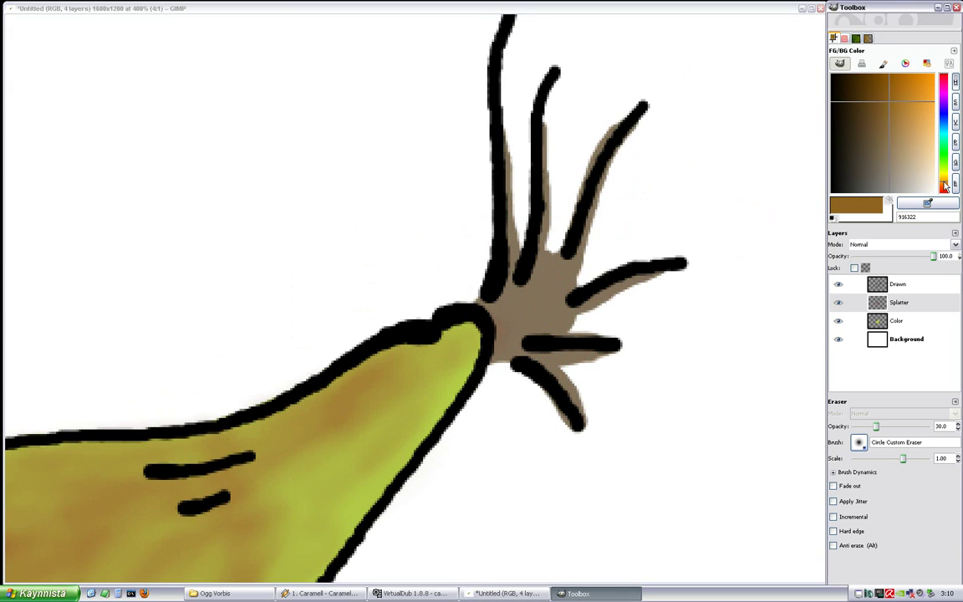
{"action": "left_click_drag", "start_coordinate": [892, 139], "coordinate": [915, 119]}
Blend faint orange-brown streaks into the pear's stem with the Paintbrush at 10 opacity, on the Splatter layer
{"action": "scroll", "coordinate": [557, 338], "scroll_direction": "up", "scroll_amount": 1}
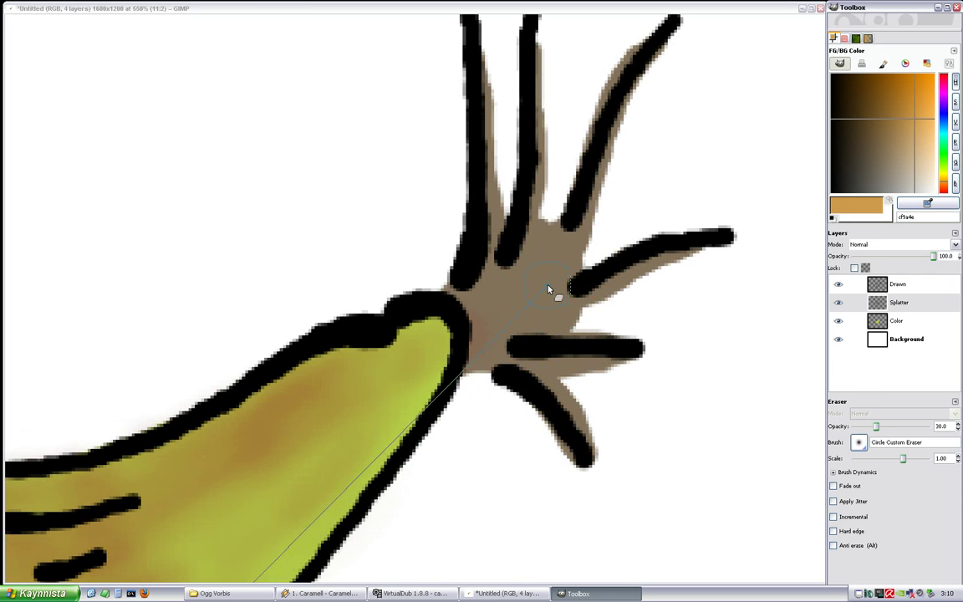
{"action": "key", "text": "p"}
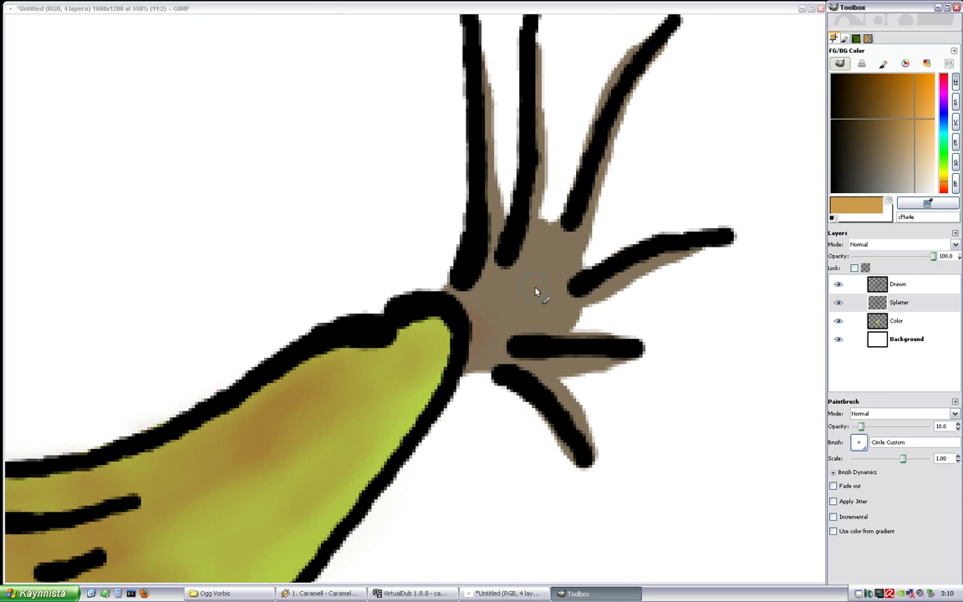
{"action": "left_click_drag", "start_coordinate": [536, 288], "coordinate": [581, 240]}
{"action": "mouse_move", "coordinate": [522, 288]}
{"action": "left_mouse_down"}
{"action": "mouse_move", "coordinate": [522, 240]}
{"action": "mouse_move", "coordinate": [497, 269]}
{"action": "mouse_move", "coordinate": [495, 254]}
{"action": "mouse_move", "coordinate": [480, 330]}
{"action": "mouse_move", "coordinate": [529, 329]}
{"action": "left_mouse_up"}
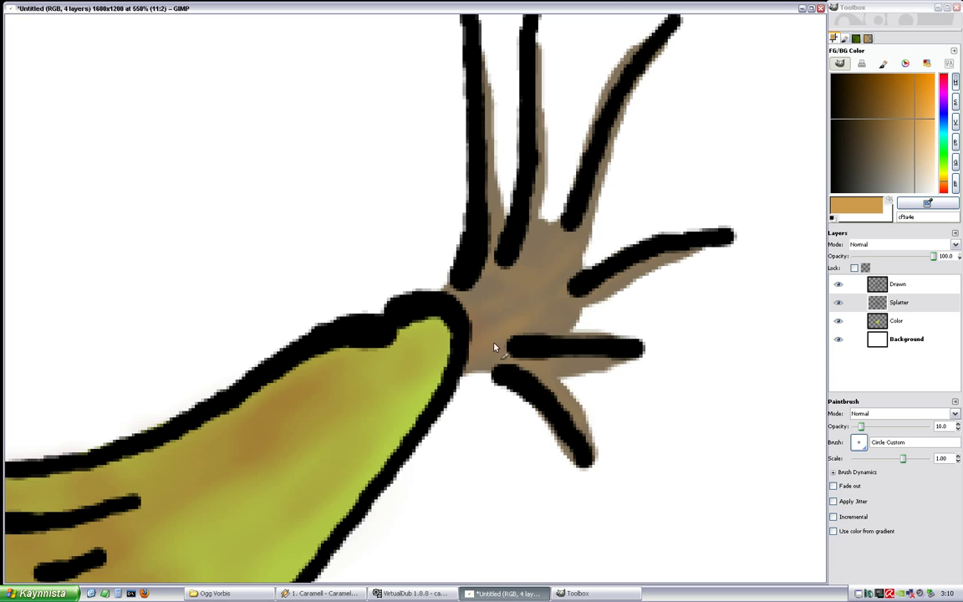
Create a new transparent layer named Lighting directly above the Splatter layer
{"action": "scroll", "coordinate": [373, 428], "scroll_direction": "down", "scroll_amount": 6}
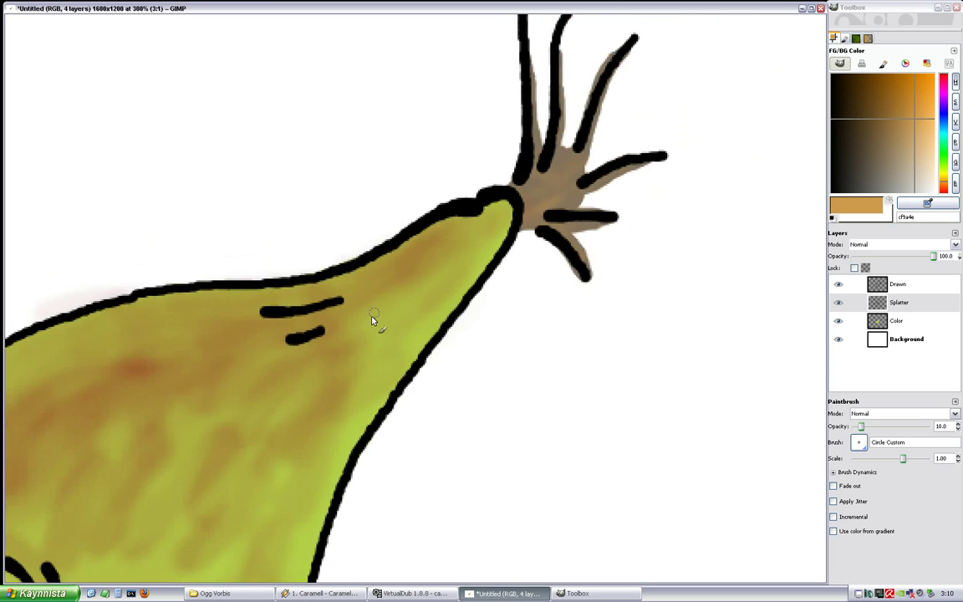
{"action": "scroll", "coordinate": [365, 326], "scroll_direction": "down", "scroll_amount": 2}
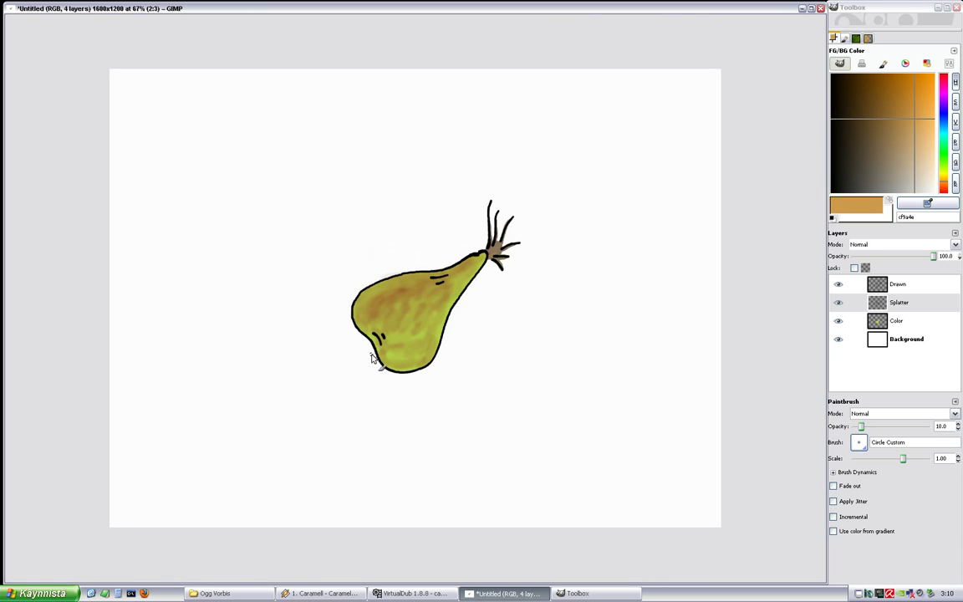
{"action": "scroll", "coordinate": [405, 288], "scroll_direction": "up", "scroll_amount": 1}
{"action": "scroll", "coordinate": [406, 287], "scroll_direction": "up", "scroll_amount": 2}
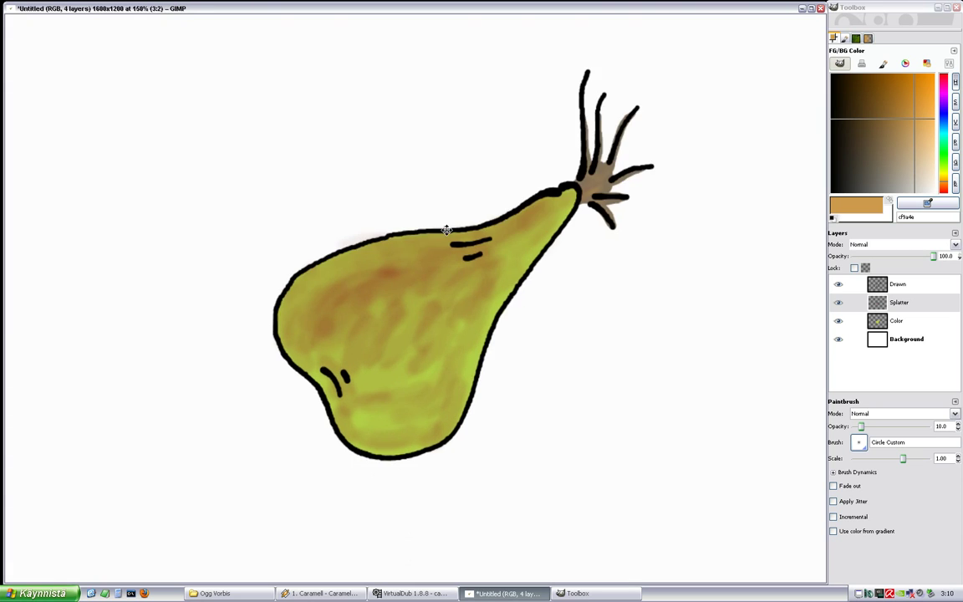
{"action": "right_click", "coordinate": [546, 314]}
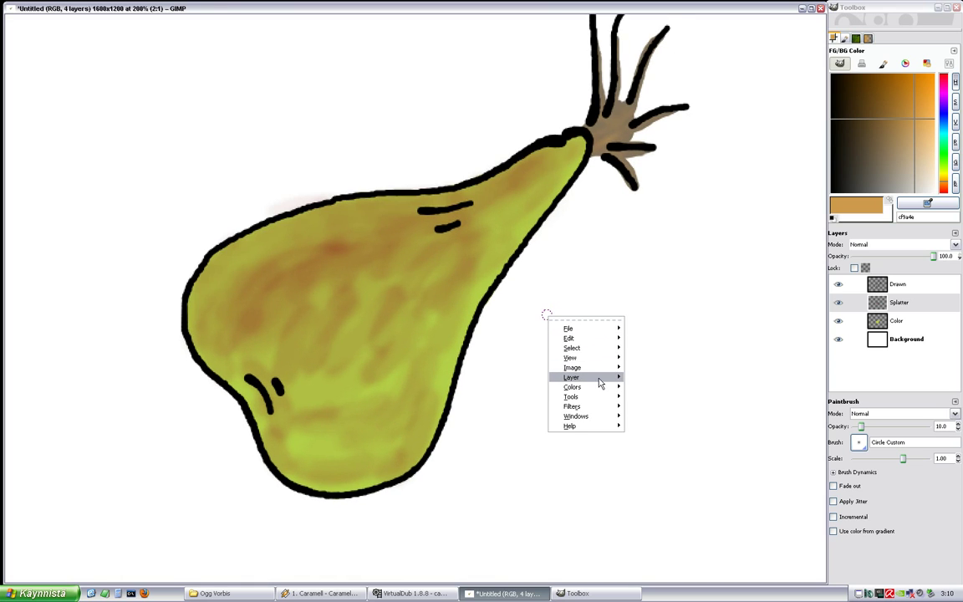
{"action": "mouse_move", "coordinate": [599, 383]}
{"action": "left_click", "coordinate": [648, 383]}
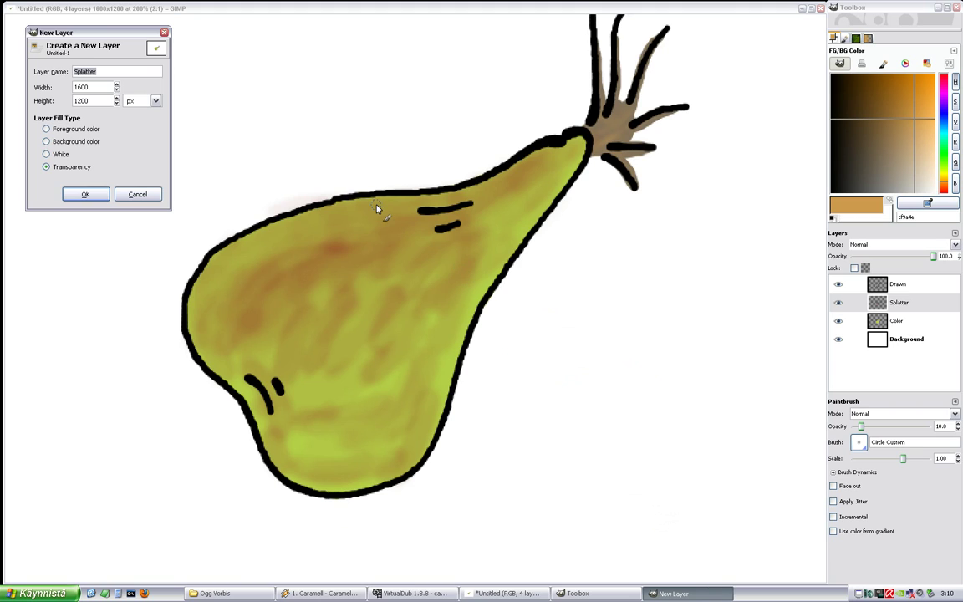
{"action": "type", "text": "Lighting"}
{"action": "key", "text": "Return"}
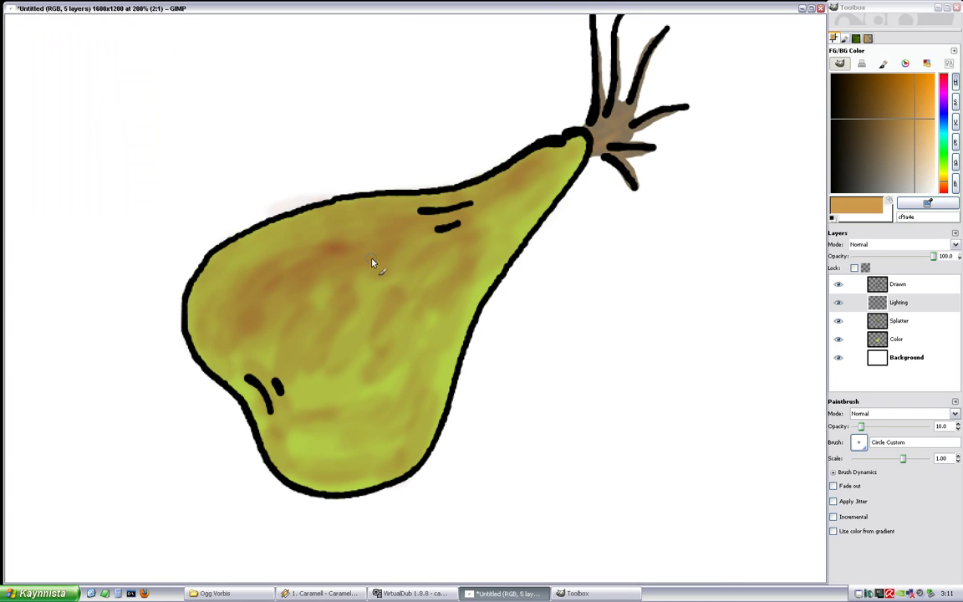
Reset the brush colours to black and white and make white the foreground colour
{"action": "left_click_drag", "start_coordinate": [433, 233], "coordinate": [426, 265]}
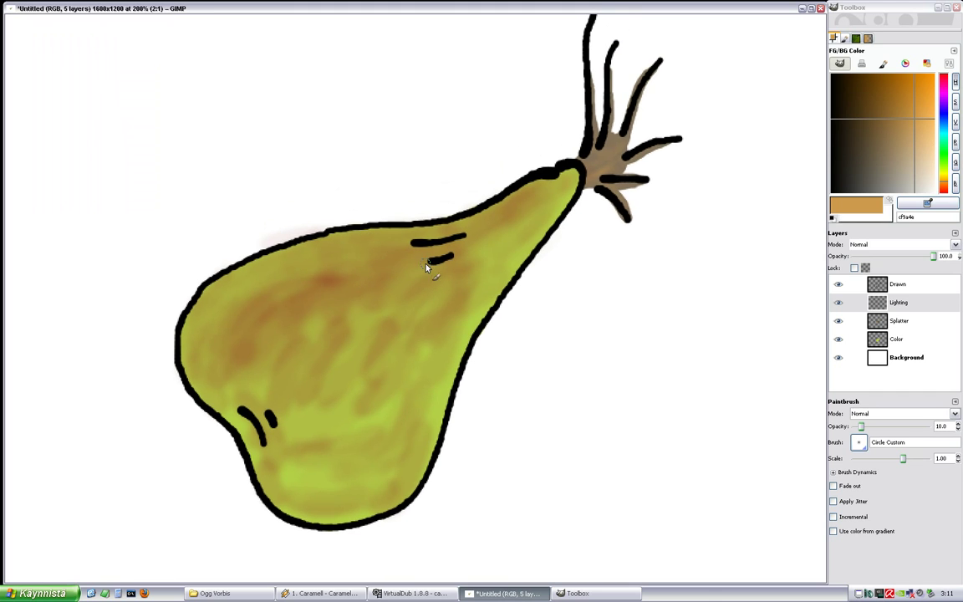
{"action": "left_click_drag", "start_coordinate": [856, 172], "coordinate": [749, 251]}
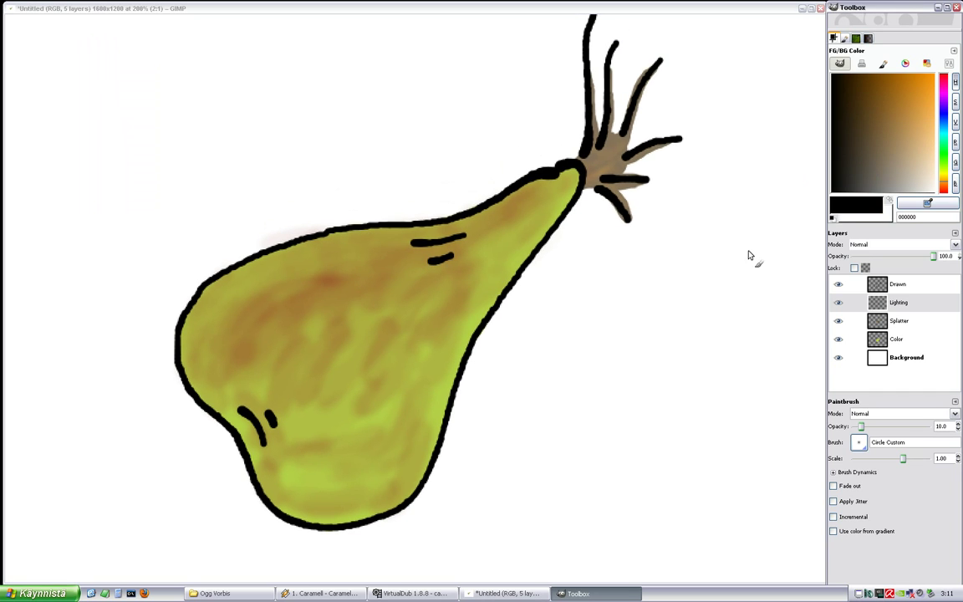
{"action": "left_click", "coordinate": [888, 202]}
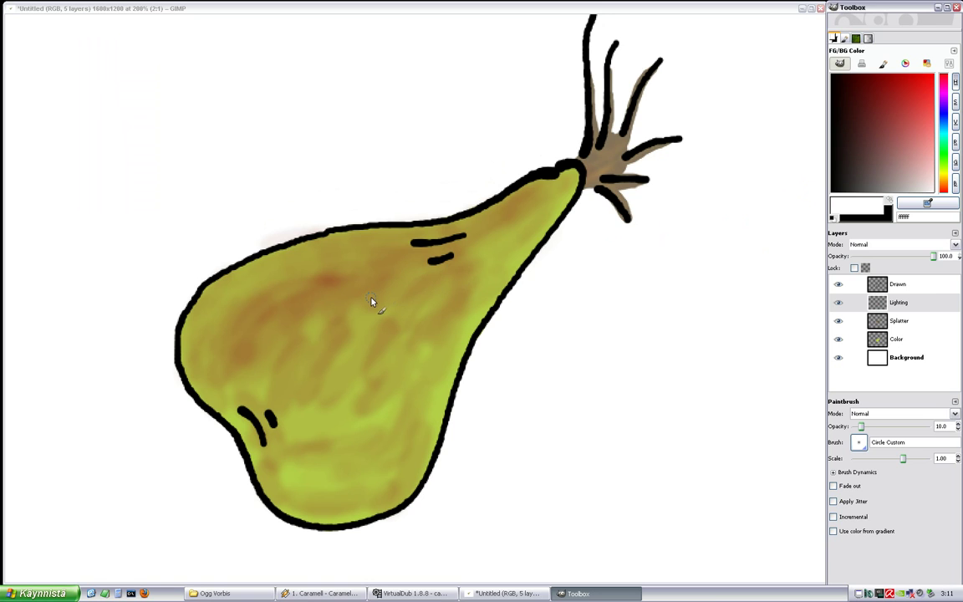
{"action": "scroll", "coordinate": [421, 286], "scroll_direction": "up", "scroll_amount": 1}
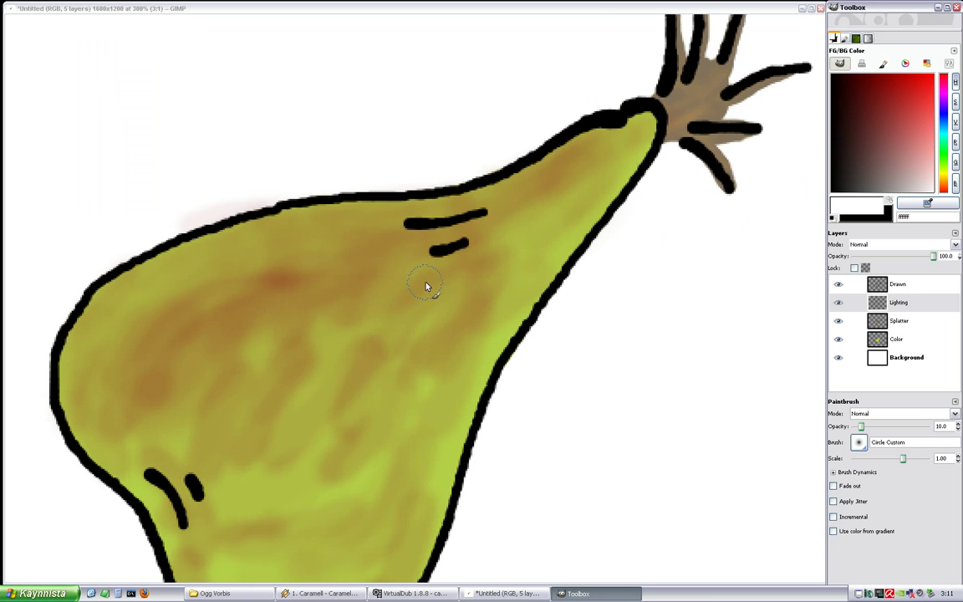
{"action": "left_click_drag", "start_coordinate": [518, 224], "coordinate": [461, 298]}
{"action": "mouse_move", "coordinate": [544, 246]}
{"action": "left_mouse_down"}
{"action": "mouse_move", "coordinate": [561, 264]}
{"action": "mouse_move", "coordinate": [523, 306]}
{"action": "left_mouse_up"}
{"action": "scroll", "coordinate": [533, 296], "scroll_direction": "up", "scroll_amount": 1}
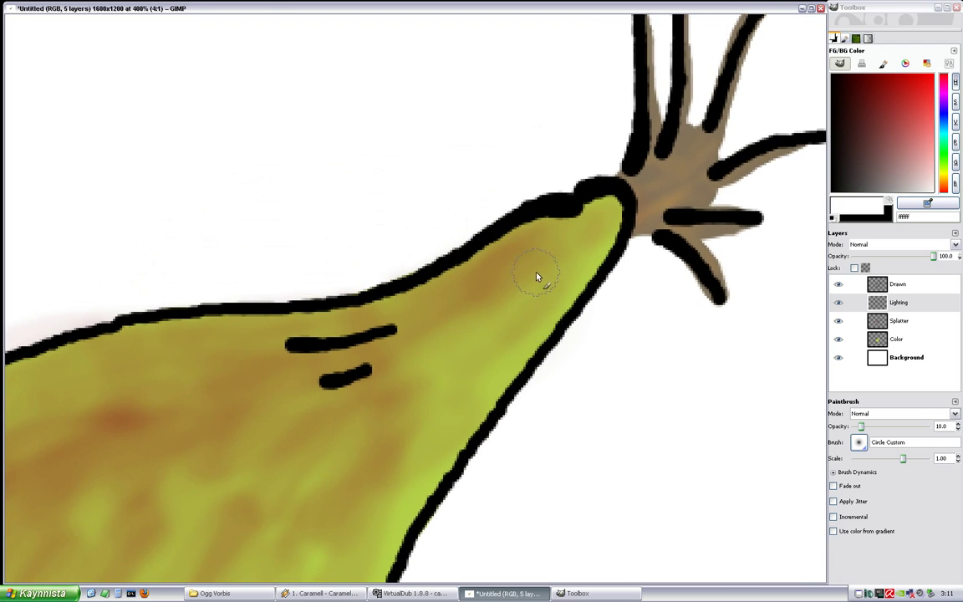
{"action": "scroll", "coordinate": [538, 277], "scroll_direction": "down", "scroll_amount": 3}
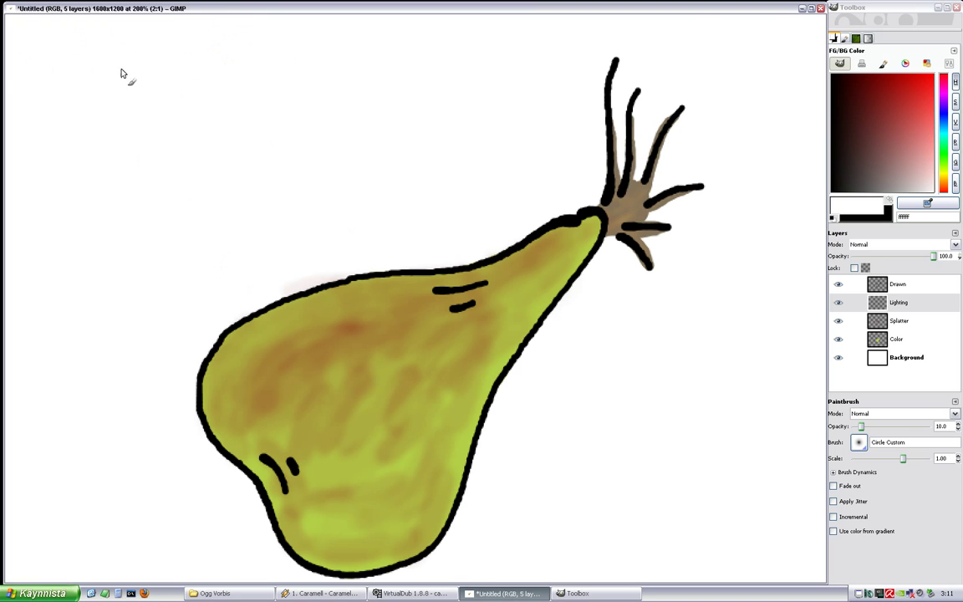
Paint a soft white highlight on the Lighting layer, curving along the pear's upper body and up its neck
{"action": "scroll", "coordinate": [485, 263], "scroll_direction": "up", "scroll_amount": 1}
{"action": "left_click_drag", "start_coordinate": [251, 353], "coordinate": [380, 284]}
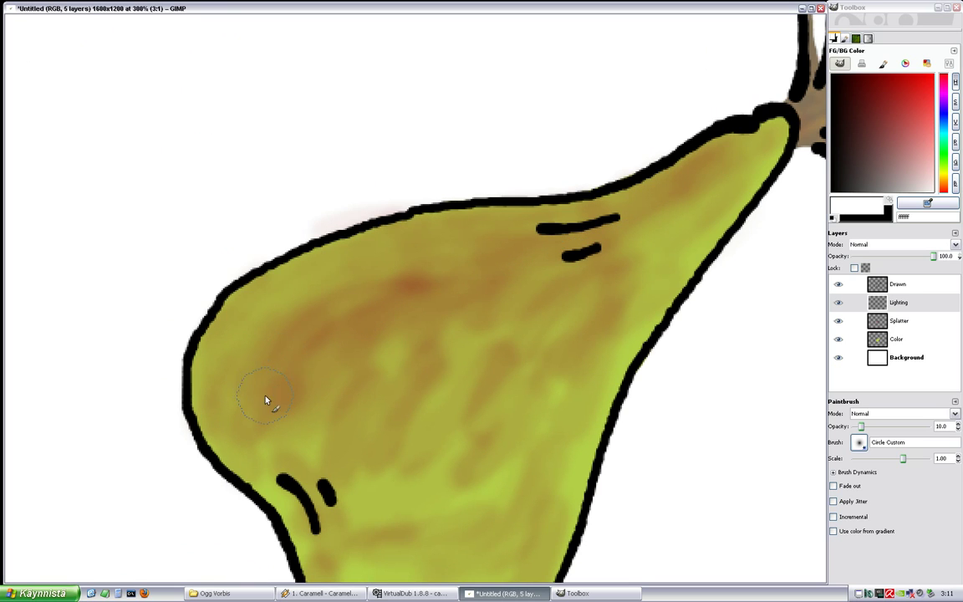
{"action": "mouse_move", "coordinate": [266, 400]}
{"action": "left_mouse_down"}
{"action": "mouse_move", "coordinate": [314, 316]}
{"action": "mouse_move", "coordinate": [434, 267]}
{"action": "mouse_move", "coordinate": [280, 373]}
{"action": "mouse_move", "coordinate": [366, 283]}
{"action": "mouse_move", "coordinate": [268, 402]}
{"action": "mouse_move", "coordinate": [421, 267]}
{"action": "left_mouse_up"}
{"action": "mouse_move", "coordinate": [224, 432]}
{"action": "left_mouse_down"}
{"action": "mouse_move", "coordinate": [268, 295]}
{"action": "mouse_move", "coordinate": [458, 231]}
{"action": "mouse_move", "coordinate": [483, 248]}
{"action": "mouse_move", "coordinate": [315, 364]}
{"action": "mouse_move", "coordinate": [296, 425]}
{"action": "left_mouse_up"}
{"action": "left_click_drag", "start_coordinate": [591, 229], "coordinate": [406, 309]}
{"action": "scroll", "coordinate": [538, 251], "scroll_direction": "down", "scroll_amount": 5}
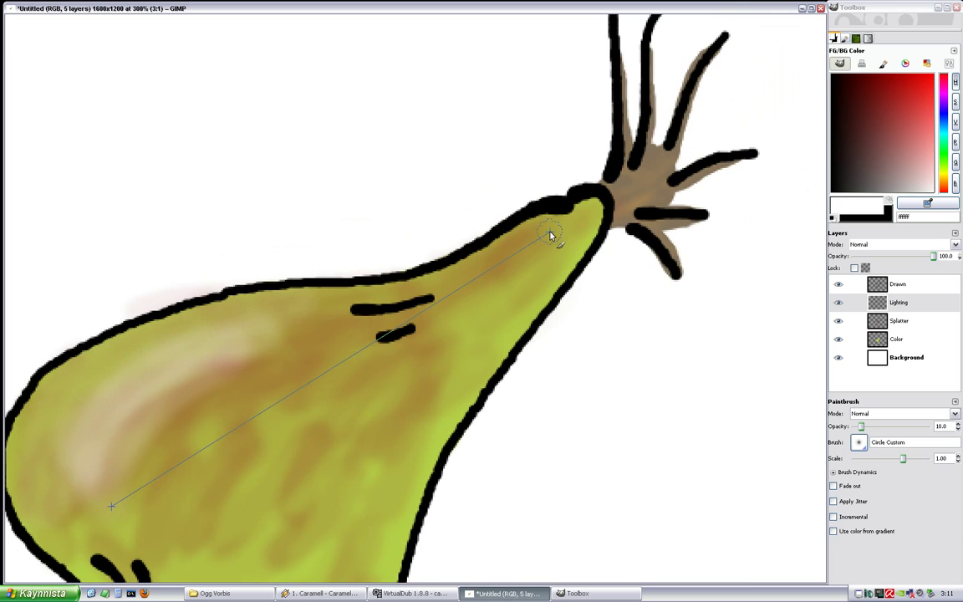
{"action": "left_click_drag", "start_coordinate": [481, 281], "coordinate": [541, 241]}
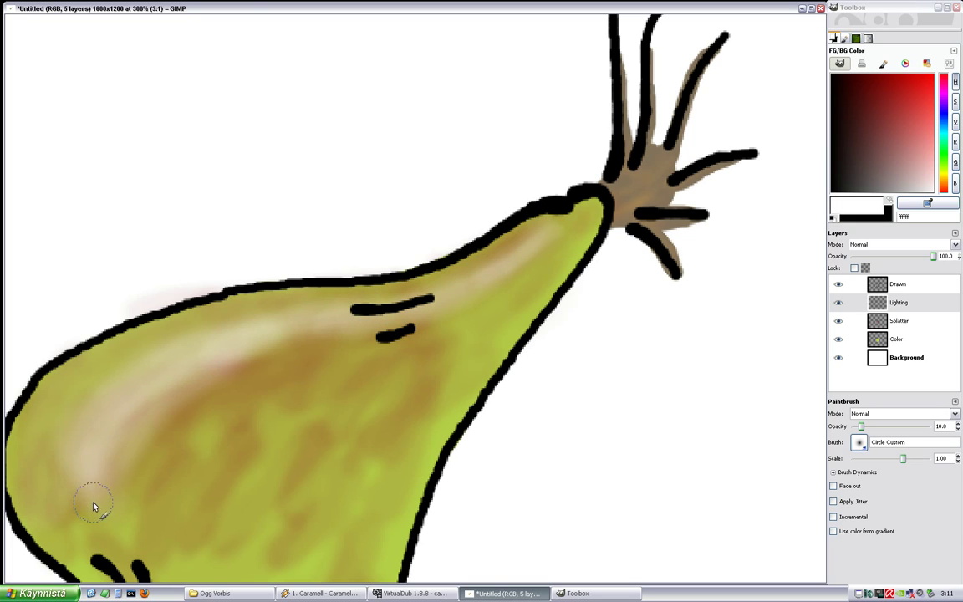
Broaden and brighten the white highlight over the pear's rounded upper-left bulge with a larger soft brush
{"action": "mouse_move", "coordinate": [54, 486]}
{"action": "left_mouse_down"}
{"action": "mouse_move", "coordinate": [114, 378]}
{"action": "mouse_move", "coordinate": [315, 332]}
{"action": "left_mouse_up"}
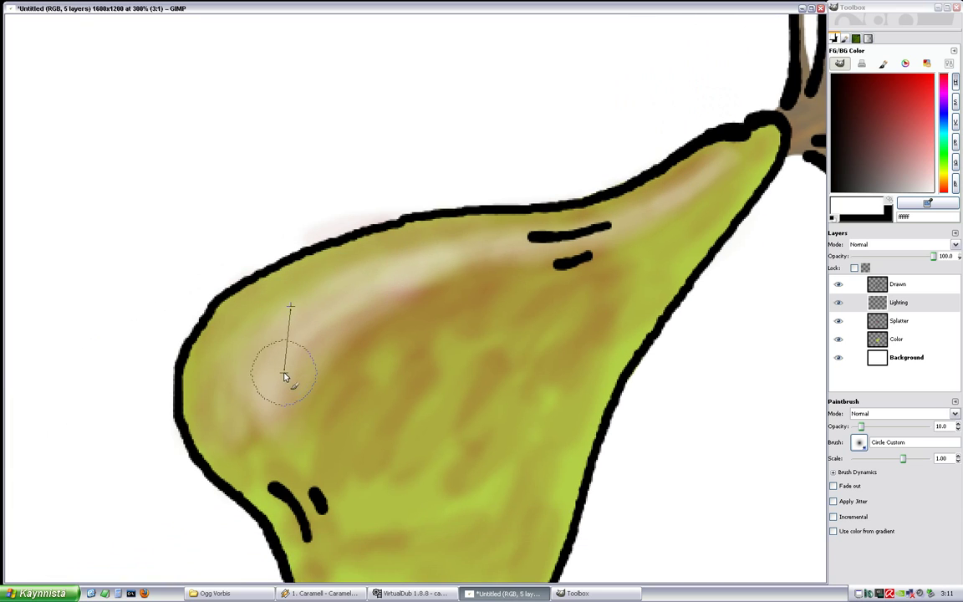
{"action": "mouse_move", "coordinate": [263, 425]}
{"action": "left_mouse_down"}
{"action": "mouse_move", "coordinate": [312, 316]}
{"action": "mouse_move", "coordinate": [265, 365]}
{"action": "mouse_move", "coordinate": [329, 333]}
{"action": "mouse_move", "coordinate": [269, 411]}
{"action": "mouse_move", "coordinate": [269, 345]}
{"action": "mouse_move", "coordinate": [426, 253]}
{"action": "mouse_move", "coordinate": [209, 317]}
{"action": "mouse_move", "coordinate": [435, 255]}
{"action": "mouse_move", "coordinate": [552, 188]}
{"action": "mouse_move", "coordinate": [224, 389]}
{"action": "left_mouse_up"}
{"action": "mouse_move", "coordinate": [321, 329]}
{"action": "left_mouse_down"}
{"action": "mouse_move", "coordinate": [443, 197]}
{"action": "mouse_move", "coordinate": [380, 209]}
{"action": "mouse_move", "coordinate": [280, 349]}
{"action": "mouse_move", "coordinate": [342, 226]}
{"action": "mouse_move", "coordinate": [263, 359]}
{"action": "mouse_move", "coordinate": [322, 234]}
{"action": "left_mouse_up"}
{"action": "mouse_move", "coordinate": [289, 265]}
{"action": "left_mouse_down"}
{"action": "mouse_move", "coordinate": [267, 245]}
{"action": "mouse_move", "coordinate": [200, 278]}
{"action": "mouse_move", "coordinate": [215, 315]}
{"action": "left_mouse_up"}
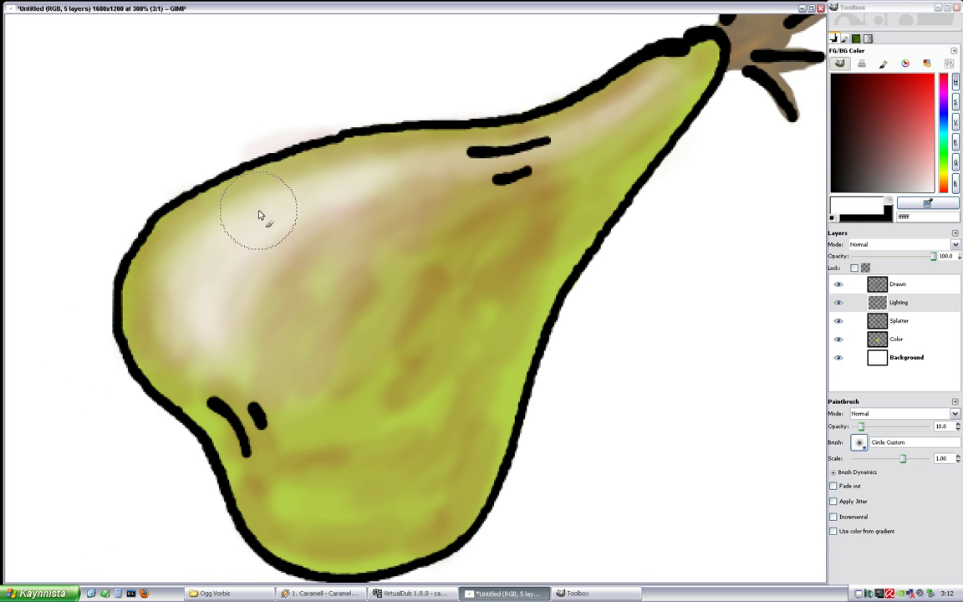
Widen the soft white highlight from the pear's upper body past the short ink lines and along the neck
{"action": "scroll", "coordinate": [212, 310], "scroll_direction": "up", "scroll_amount": 2}
{"action": "scroll", "coordinate": [212, 309], "scroll_direction": "right", "scroll_amount": 3}
{"action": "left_click_drag", "start_coordinate": [134, 303], "coordinate": [403, 234]}
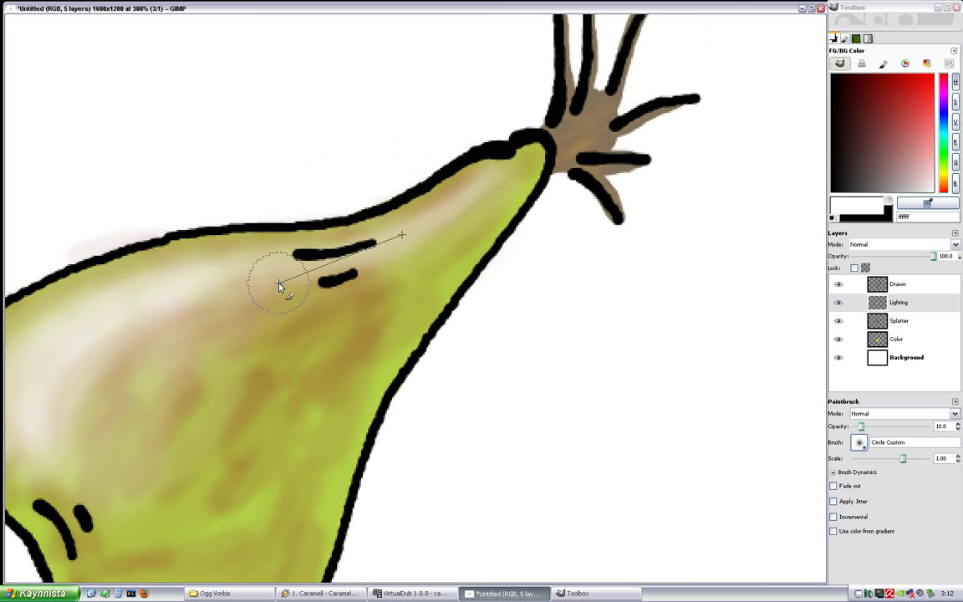
{"action": "mouse_move", "coordinate": [229, 285]}
{"action": "left_mouse_down"}
{"action": "mouse_move", "coordinate": [348, 274]}
{"action": "mouse_move", "coordinate": [491, 184]}
{"action": "left_mouse_up"}
{"action": "left_click_drag", "start_coordinate": [474, 311], "coordinate": [532, 227]}
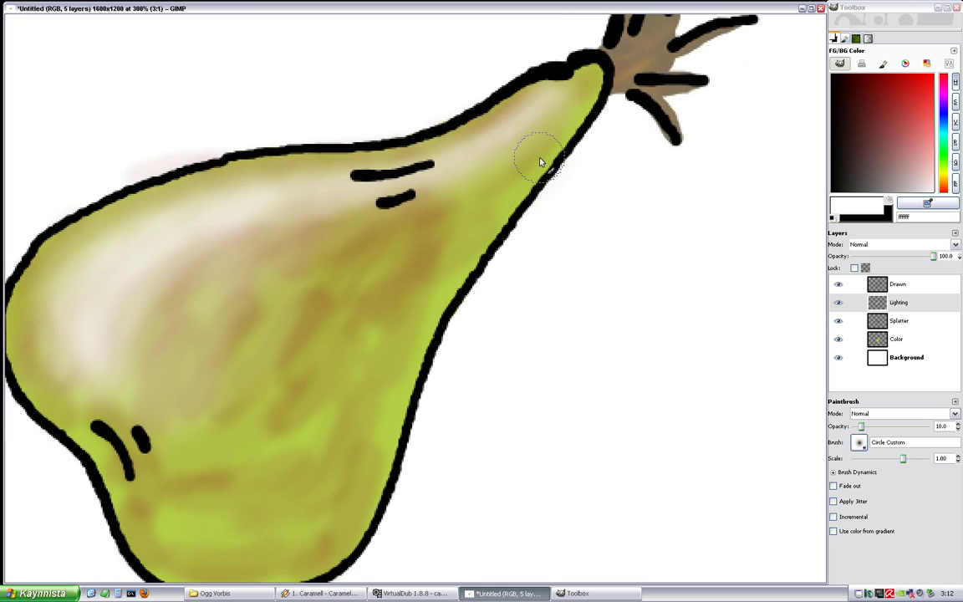